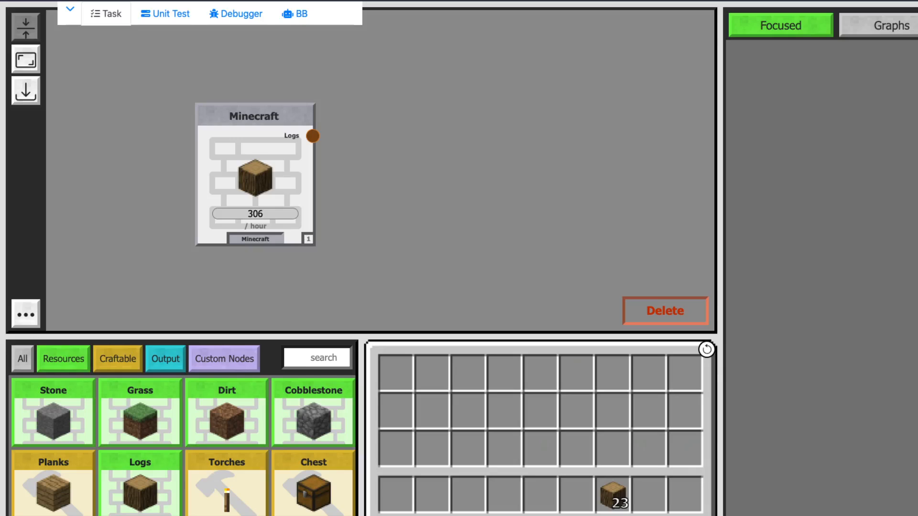
Step: Delete the Minecraft logs node from the modelling canvas
click(255, 214)
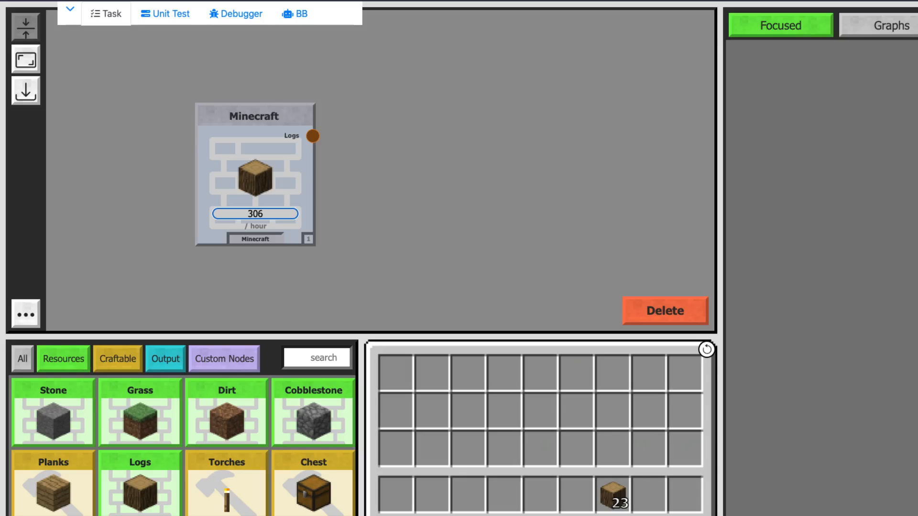
drag(254, 116, 212, 116)
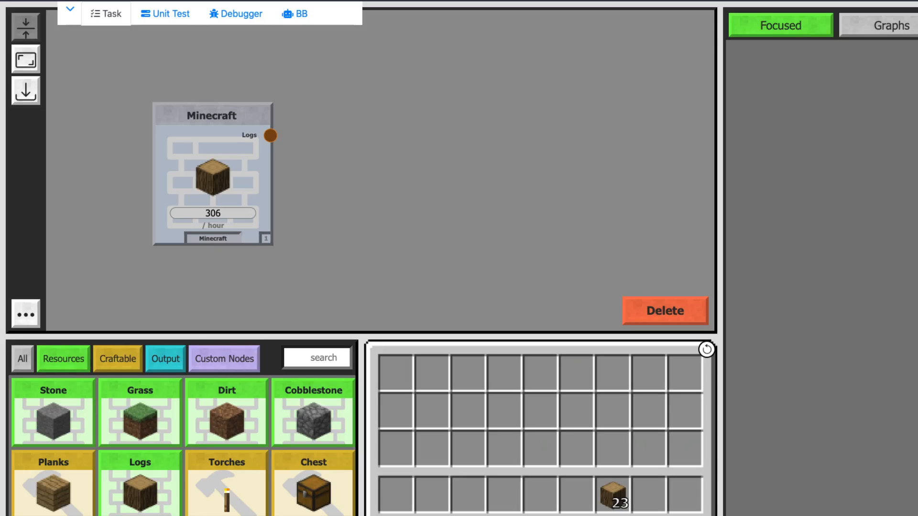
drag(212, 115, 644, 321)
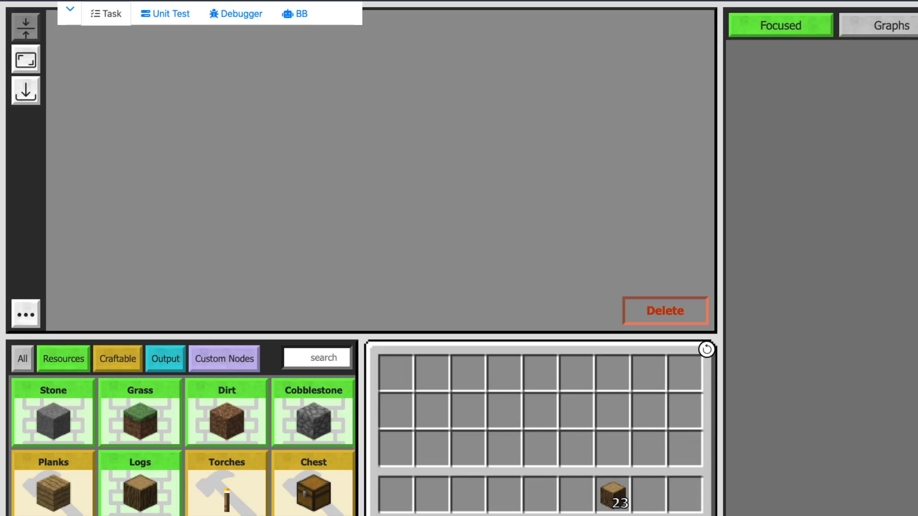
Step: Look through the full list of available material nodes and the resources category
scroll(184, 447, down, 6)
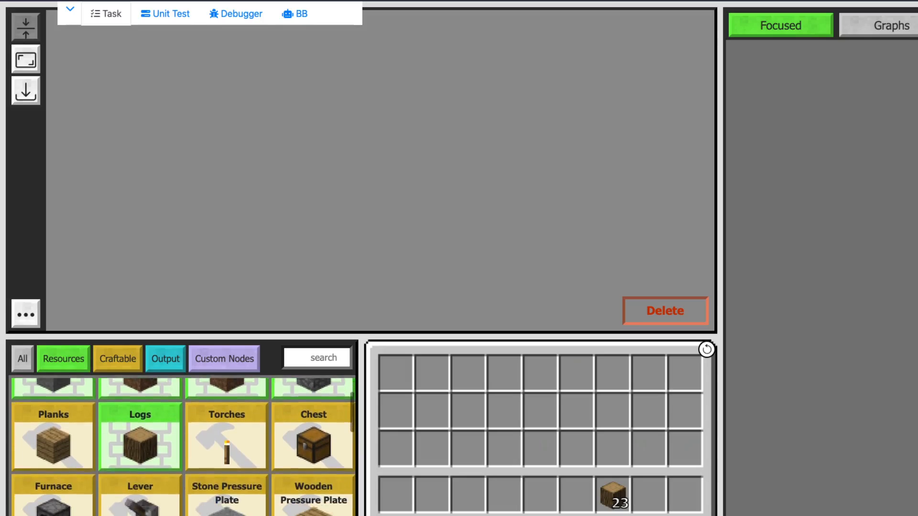
scroll(184, 447, down, 1)
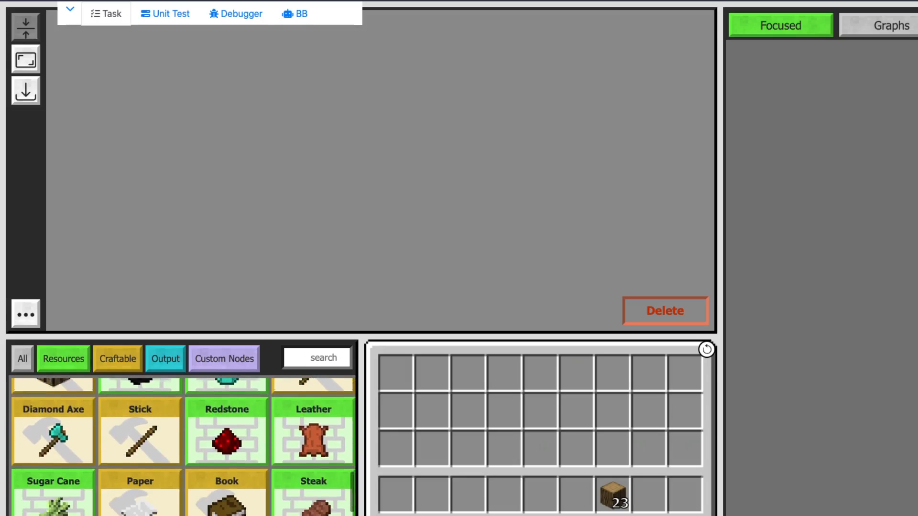
scroll(184, 447, down, 3)
scroll(184, 446, up, 6)
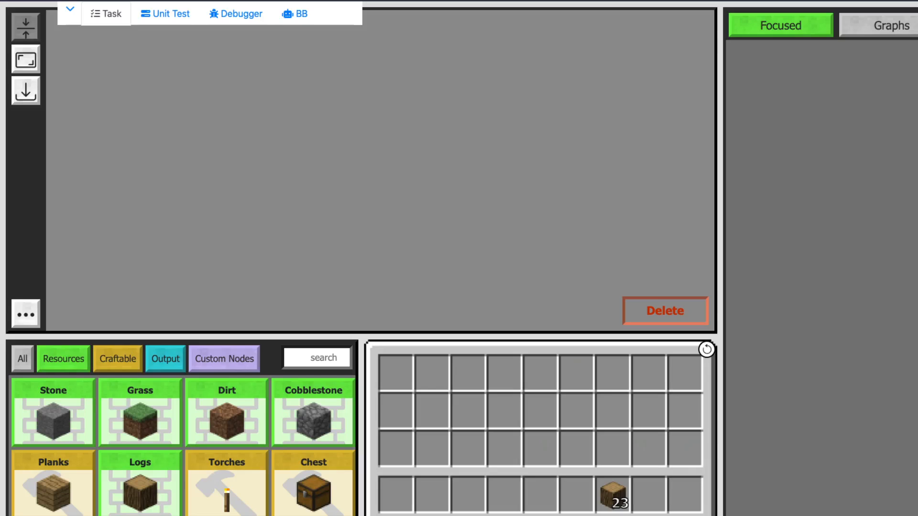
click(26, 314)
click(23, 359)
click(63, 359)
Step: Place a Planks output node and a Planks crafter node on the canvas and connect the crafter's planks to the output
click(165, 359)
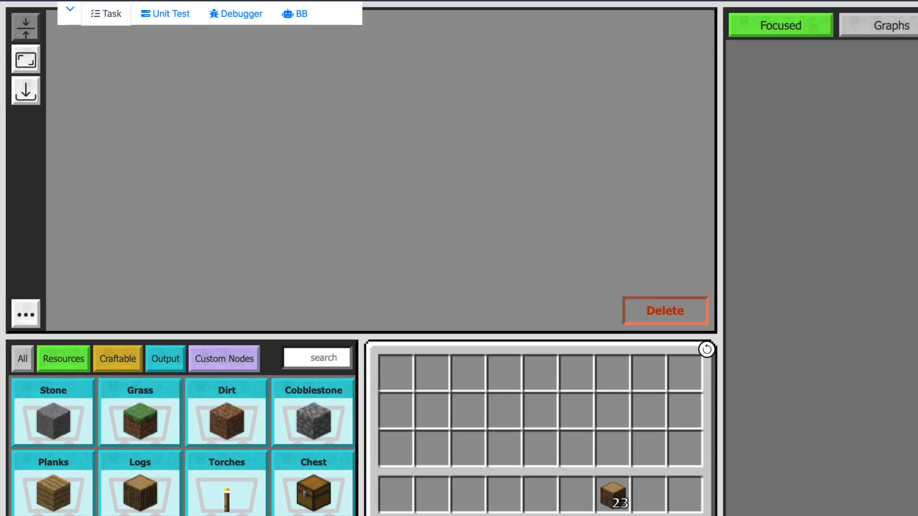
drag(53, 493, 541, 143)
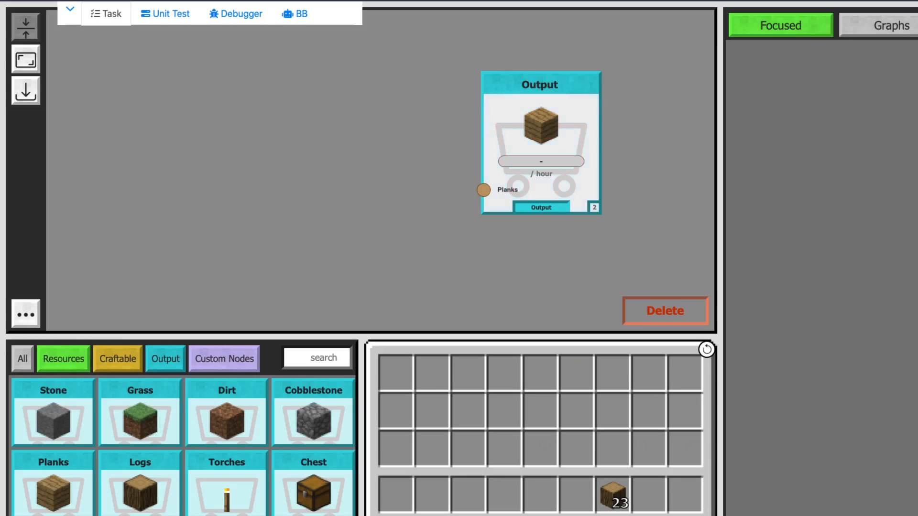
click(118, 359)
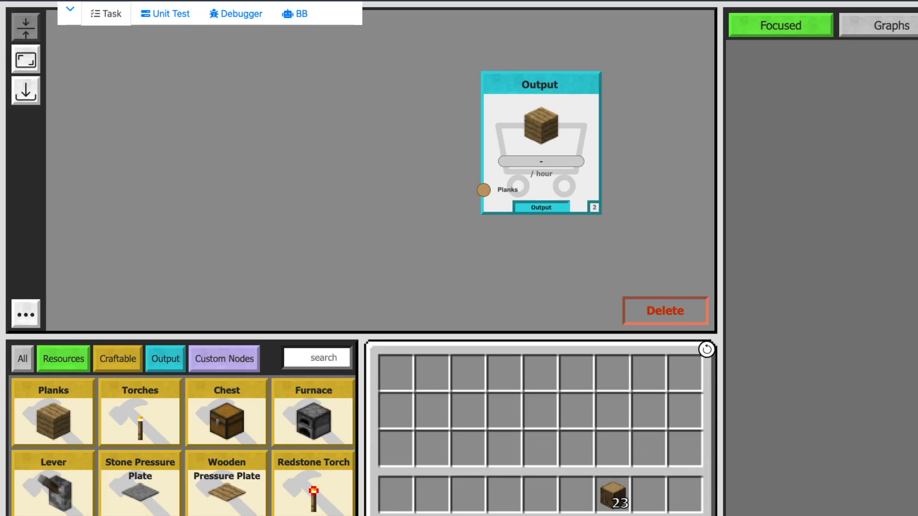
drag(53, 421, 391, 161)
mouse_move(448, 113)
mouse_down()
mouse_move(473, 189)
mouse_move(483, 189)
mouse_up()
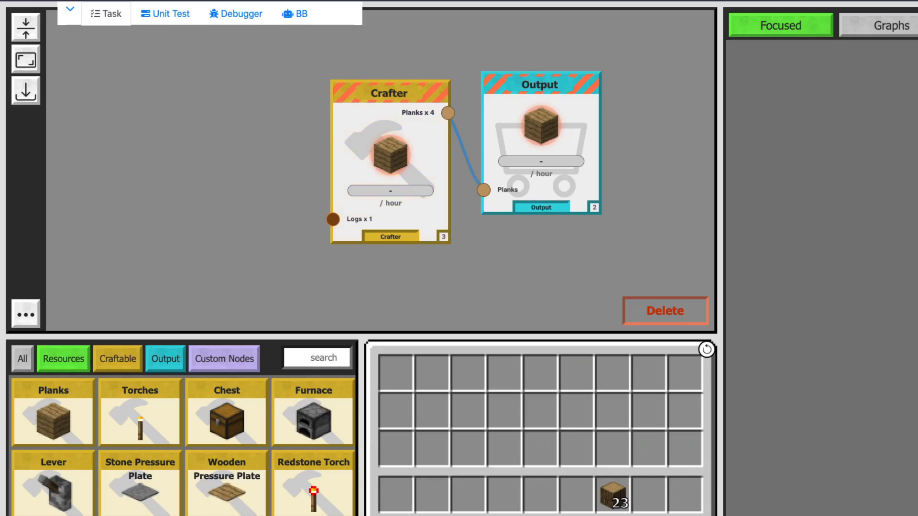
Step: Place a Logs resource node beside the crafter and connect it to the crafter's logs input
click(63, 358)
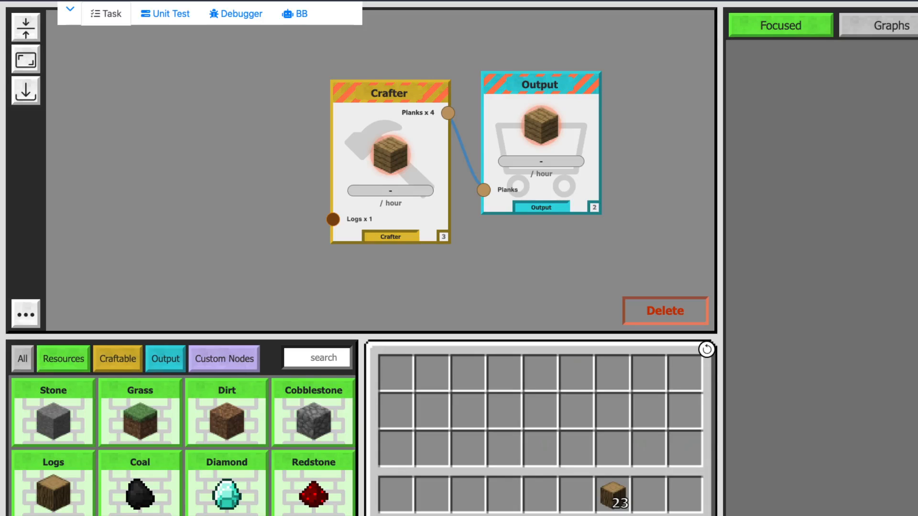
drag(53, 493, 204, 176)
drag(261, 138, 333, 220)
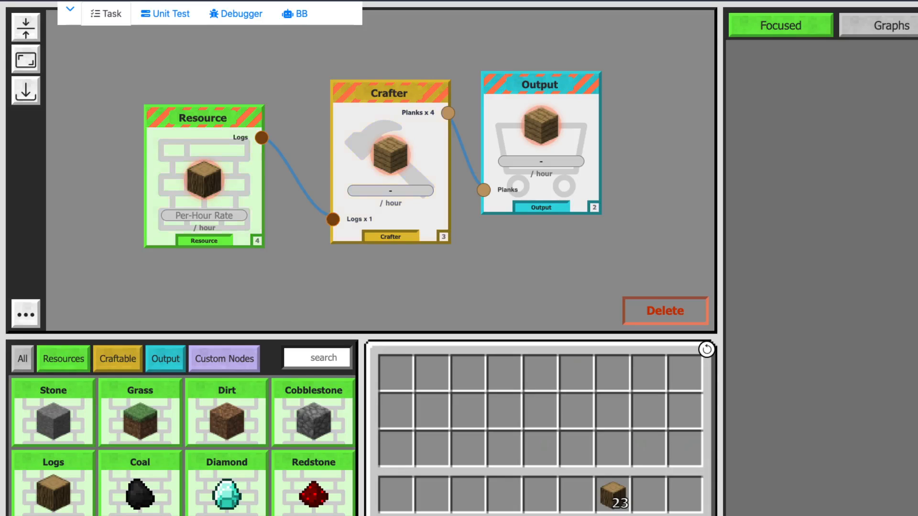
Step: Set the Logs resource rate to 40 per hour and move the Crafter and Output nodes slightly lower to line up
click(204, 216)
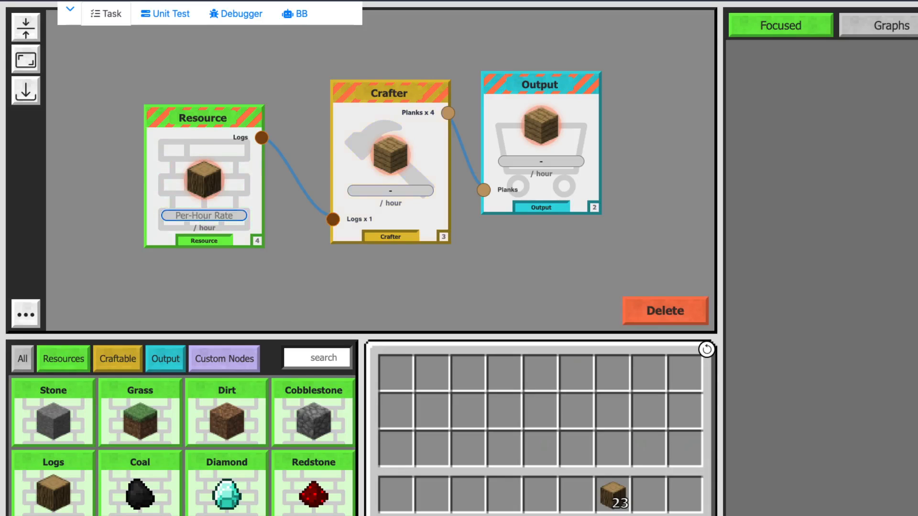
text(40)
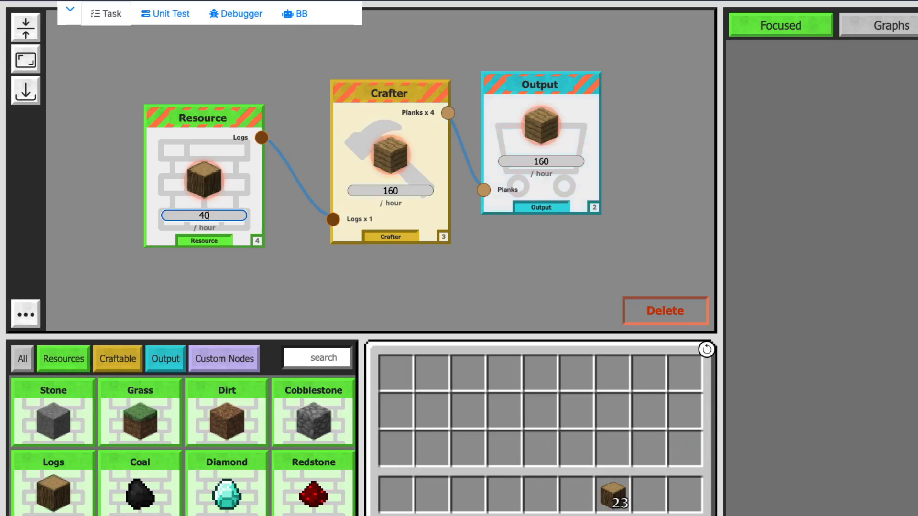
drag(390, 120, 372, 133)
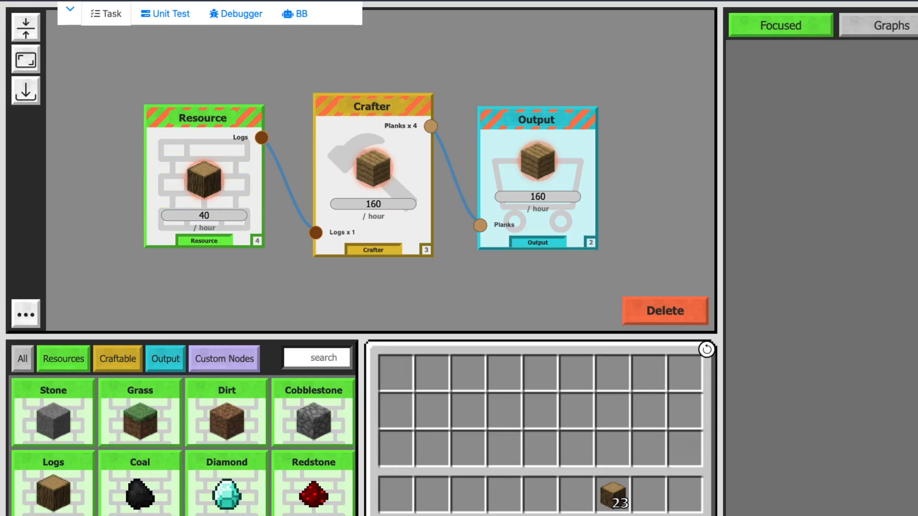
Step: Examine the nodes offered in the resource, craftable and output categories
click(63, 359)
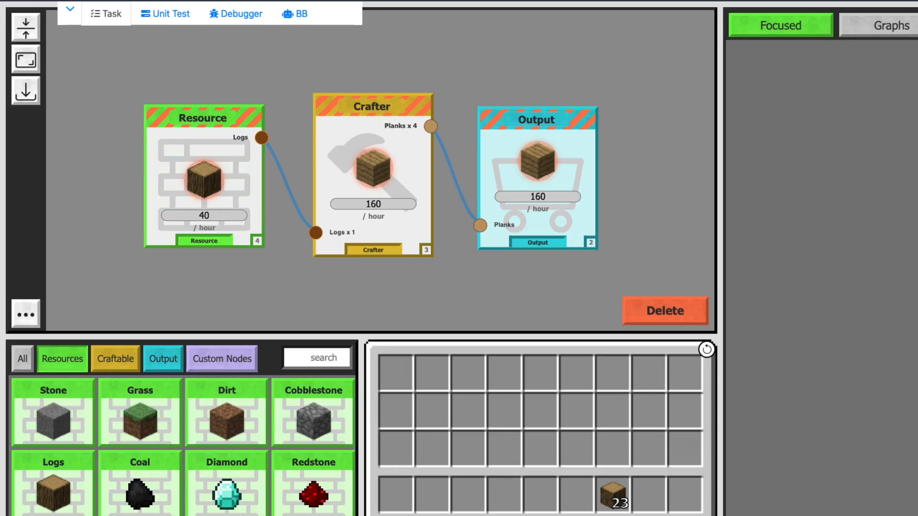
scroll(183, 447, down, 1)
scroll(183, 447, up, 1)
click(116, 359)
scroll(184, 447, down, 5)
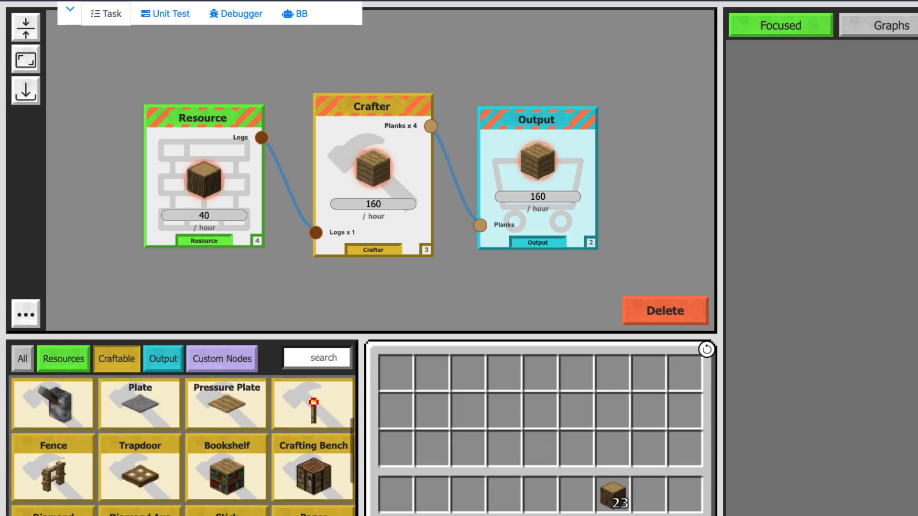
scroll(184, 447, up, 5)
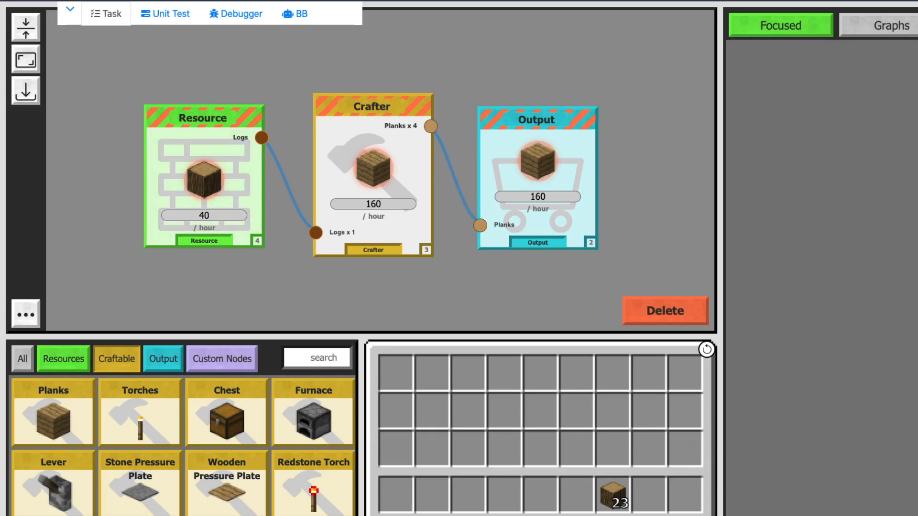
click(164, 359)
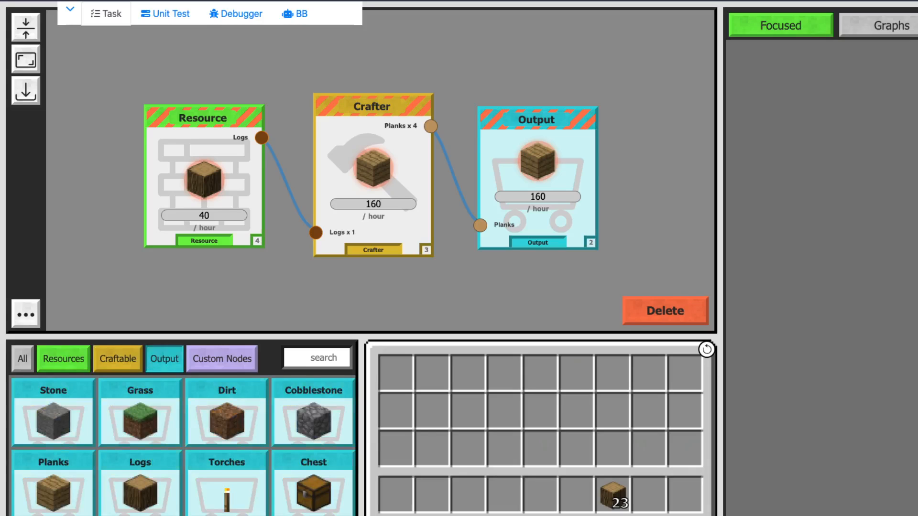
scroll(183, 447, down, 3)
scroll(184, 446, up, 3)
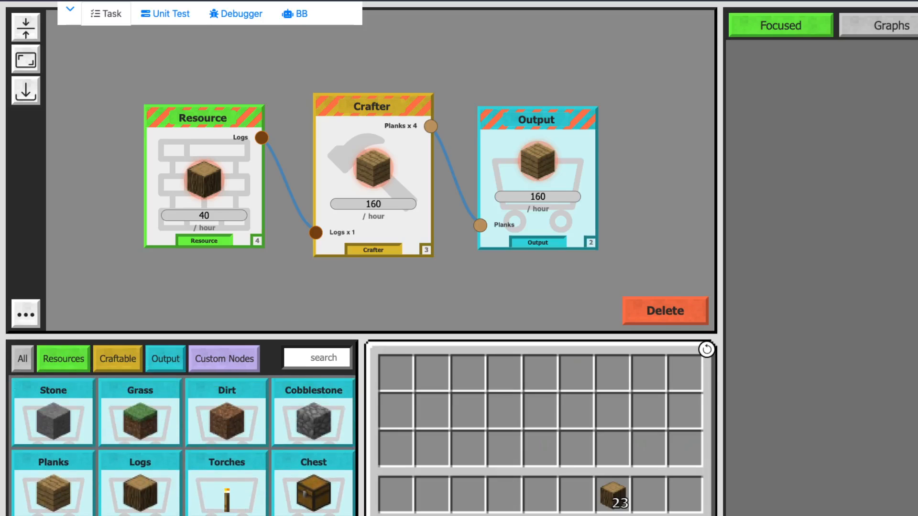
Step: Put the Planks output node in focus and show the model's graphs
right_click(546, 116)
click(562, 161)
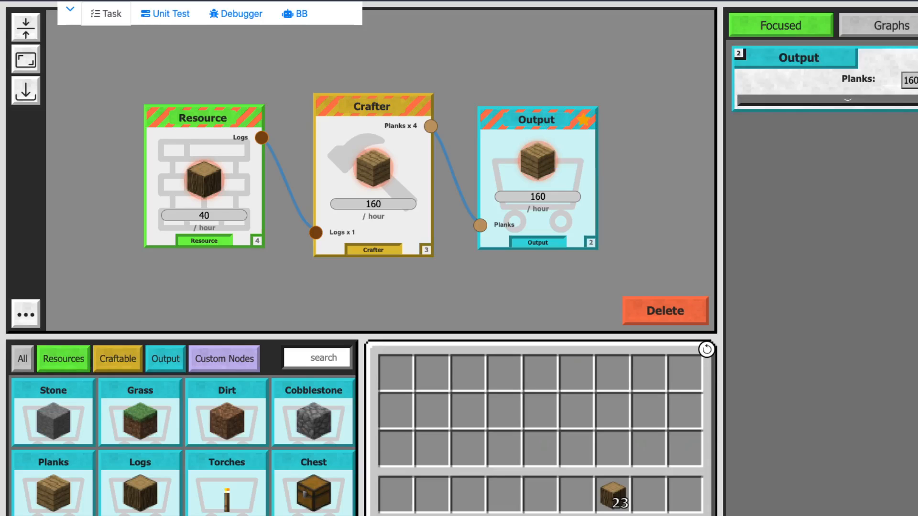
click(885, 25)
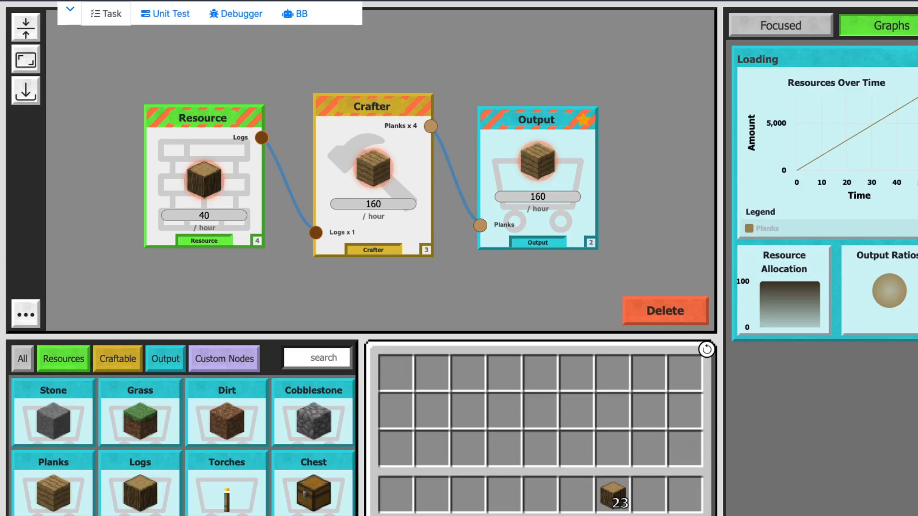
Step: Read through the assigned tasks and claim Task 1: Build Plank Contraption
click(70, 9)
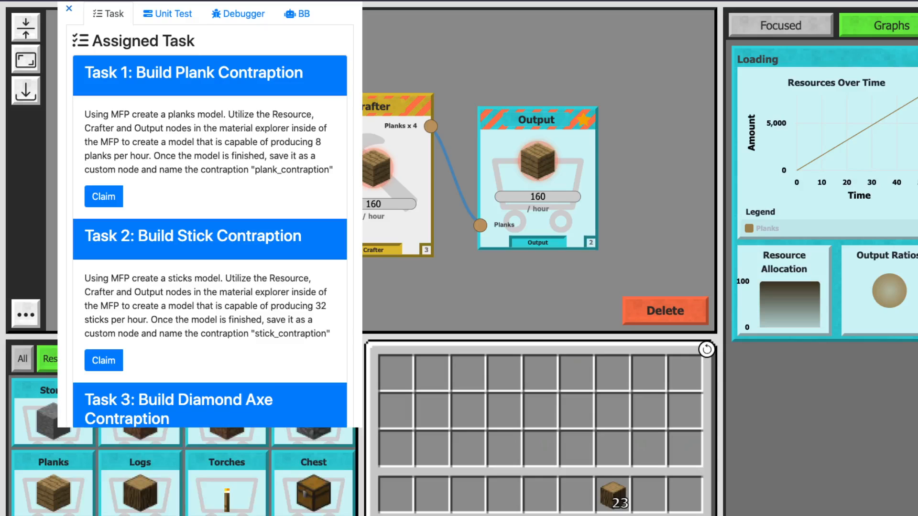
scroll(211, 225, down, 7)
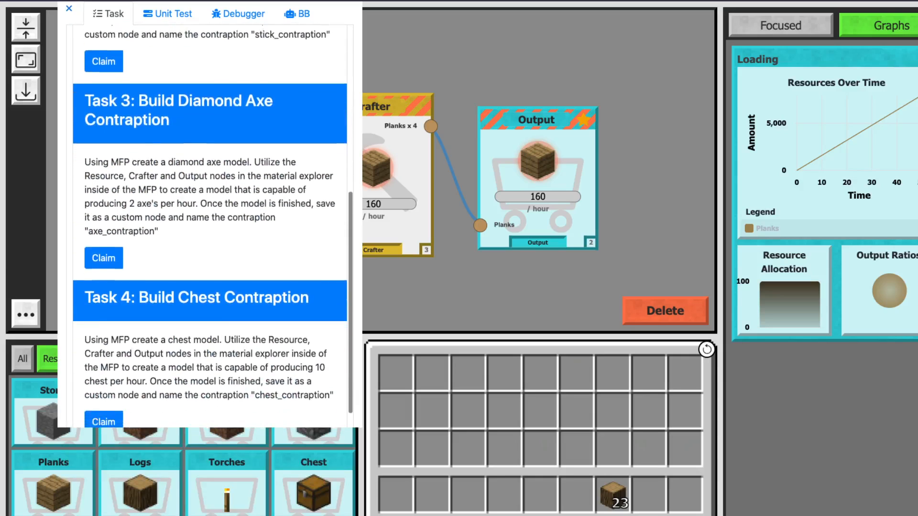
scroll(210, 225, up, 7)
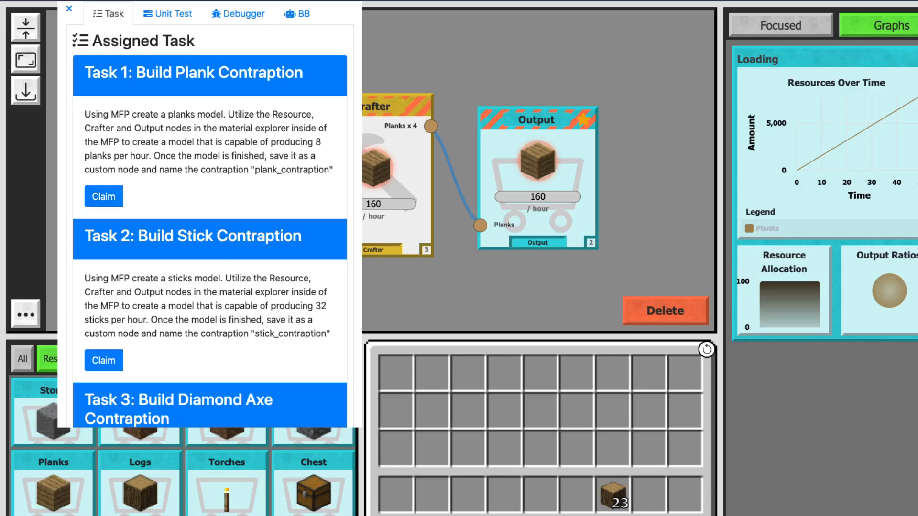
click(103, 196)
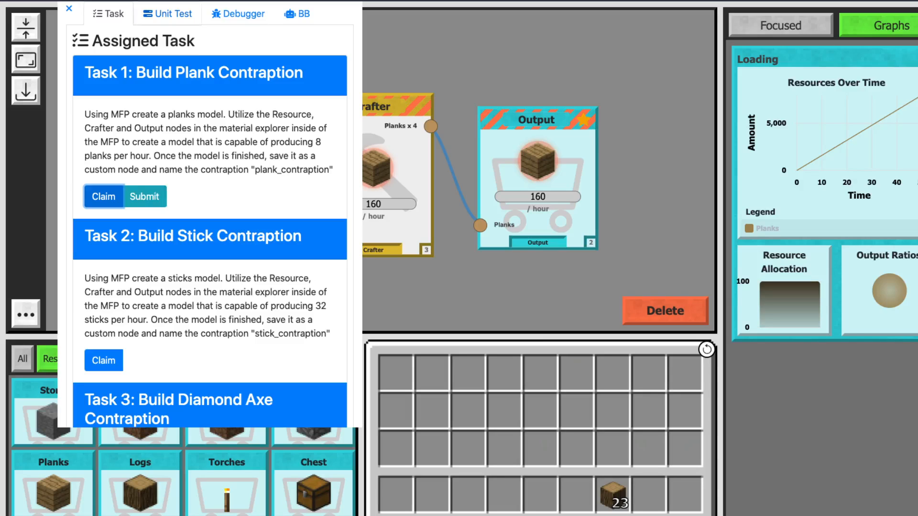
Step: Check the Task 1 unit test criteria, reread the task description and collapse the task overlay
click(167, 14)
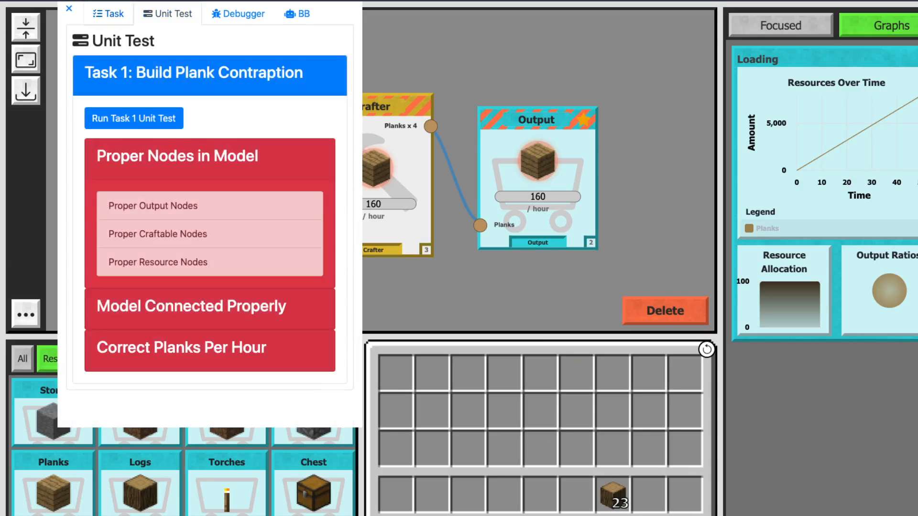
click(108, 14)
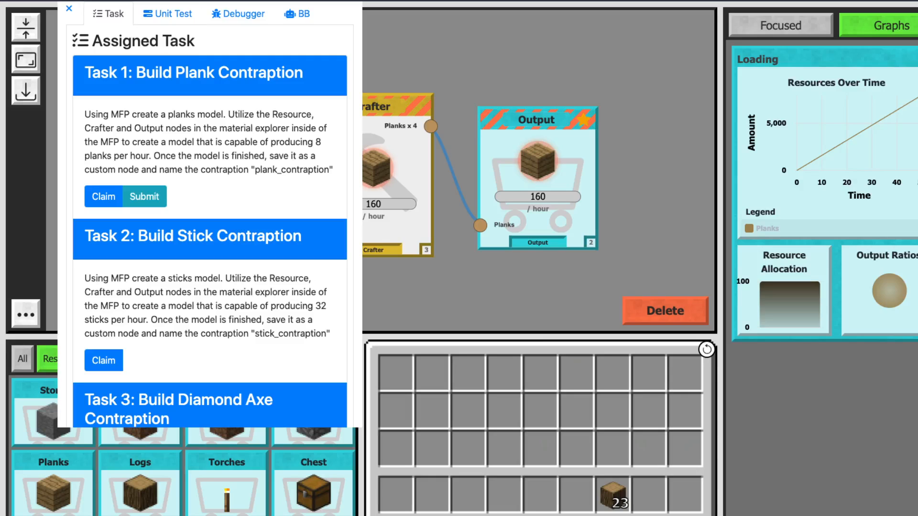
click(70, 8)
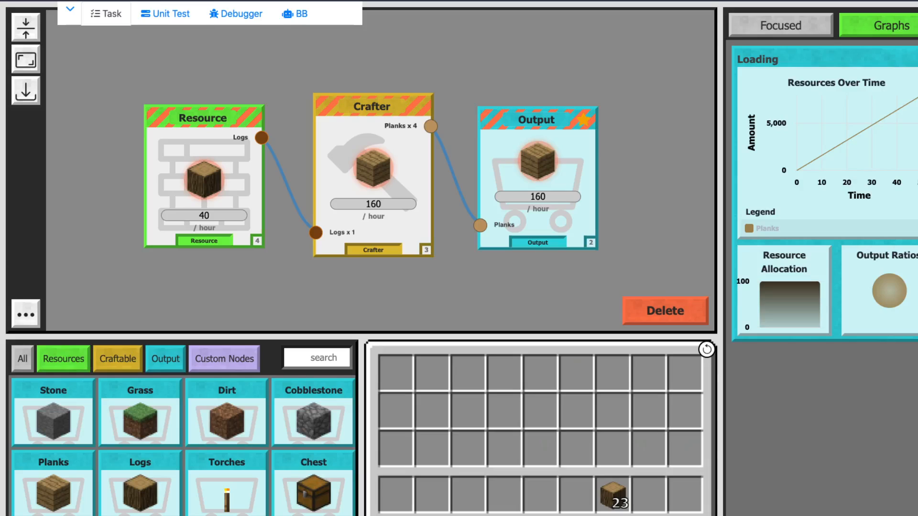
Step: Try production rates of 10, 5 and 1 per hour on the Logs resource node
click(204, 215)
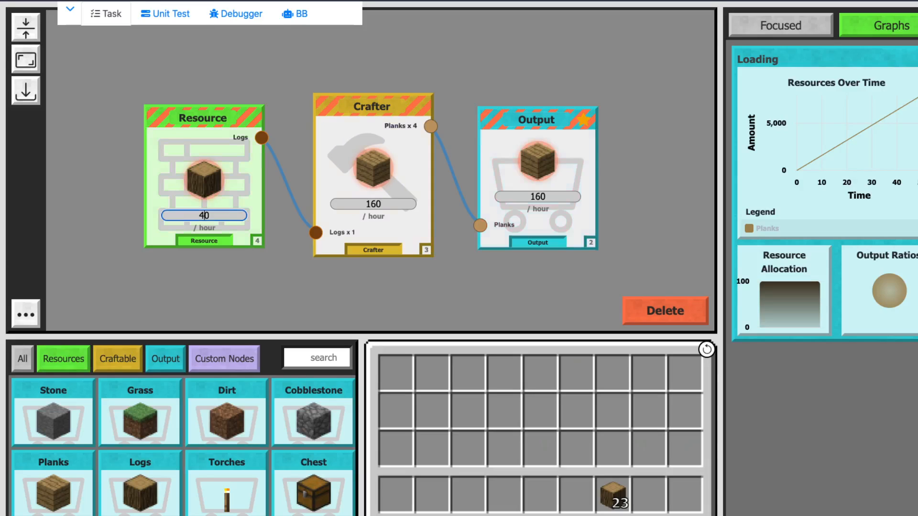
scroll(205, 216, up, 3)
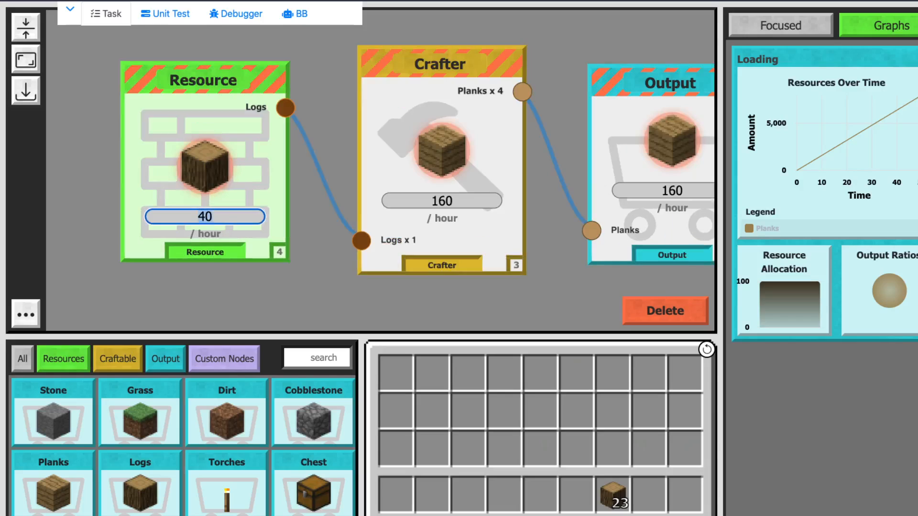
key(BackSpace)
text(1)
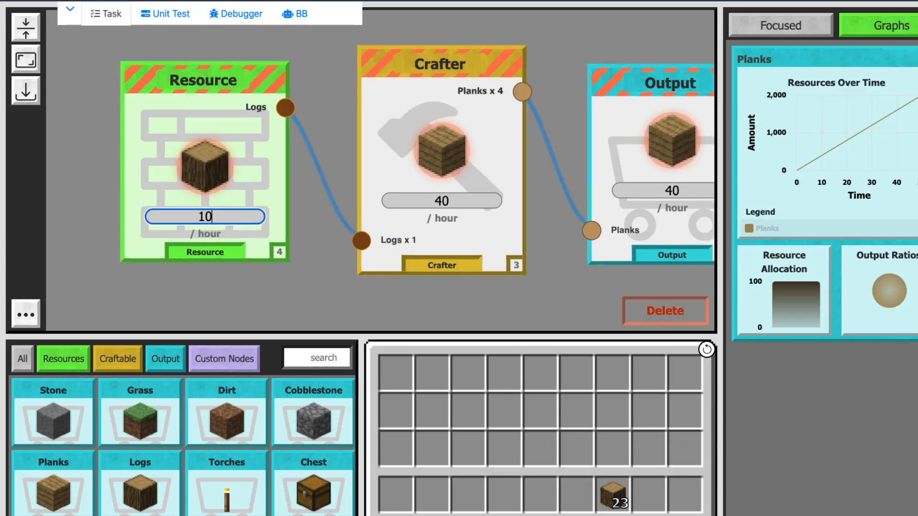
double_click(200, 217)
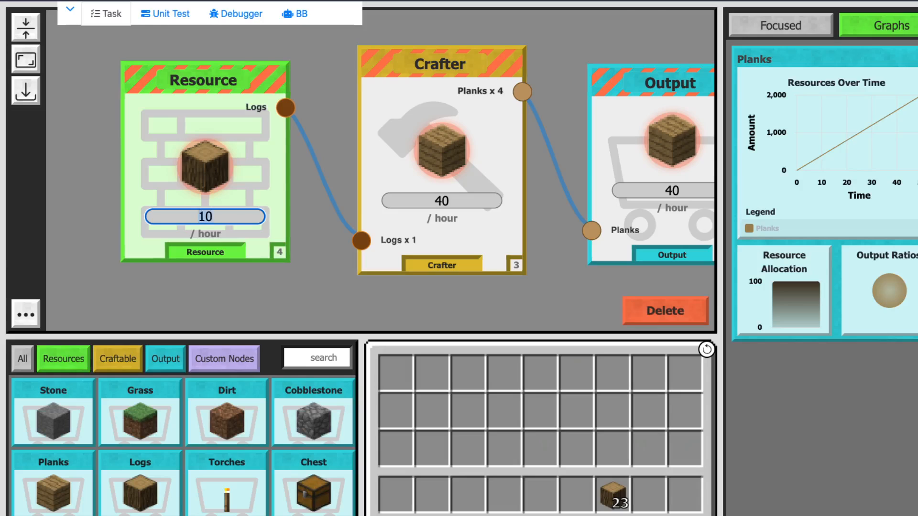
text(5)
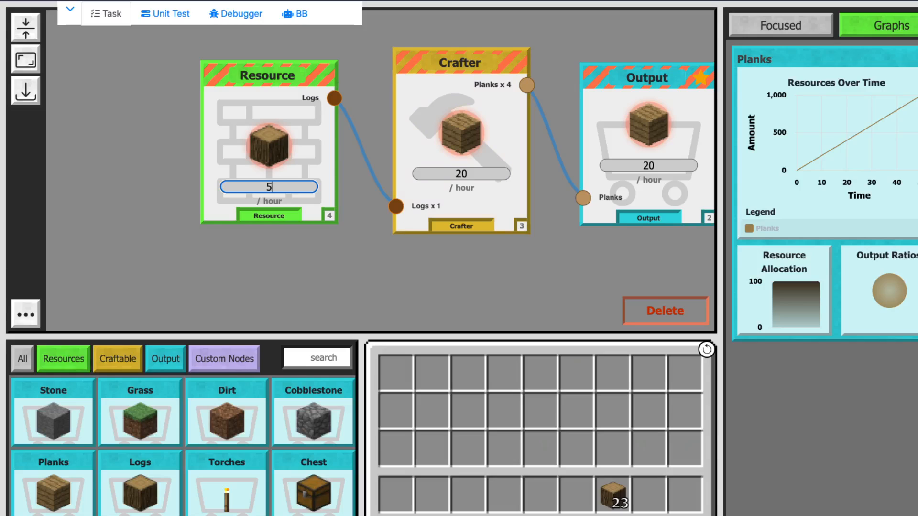
double_click(268, 186)
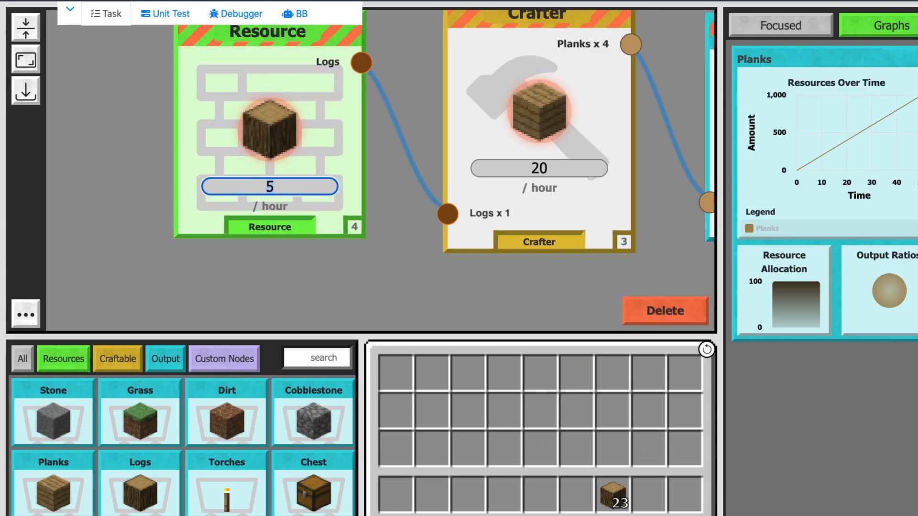
text(1)
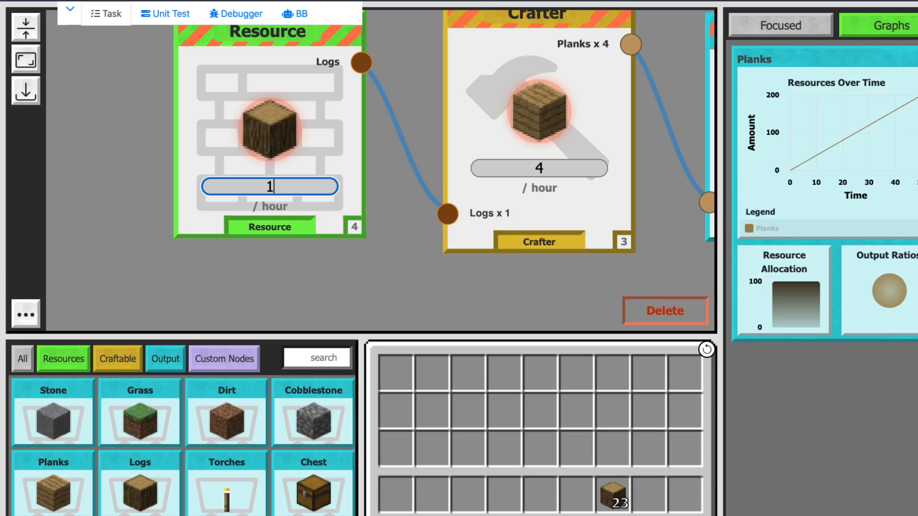
Step: Set the Logs resource node's production rate to 2 per hour
scroll(374, 196, down, 2)
drag(376, 196, 251, 199)
click(171, 189)
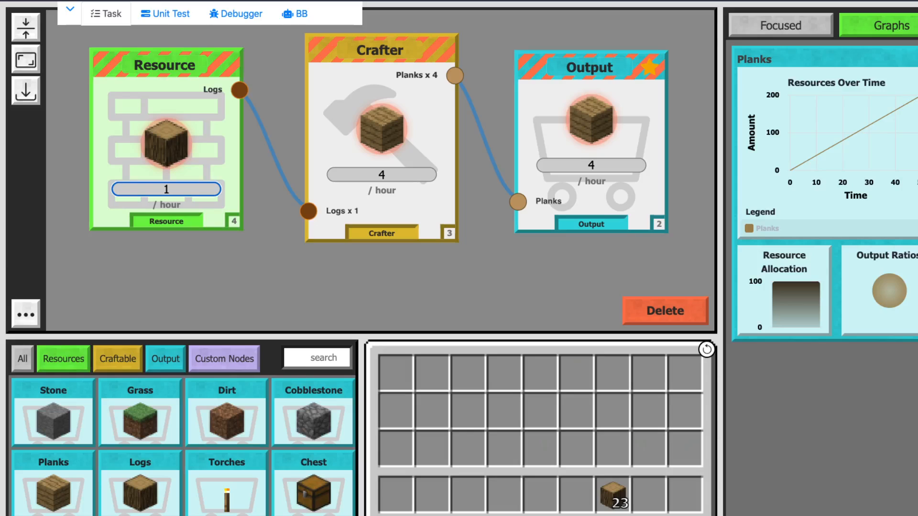
key(BackSpace)
text(2)
key(Return)
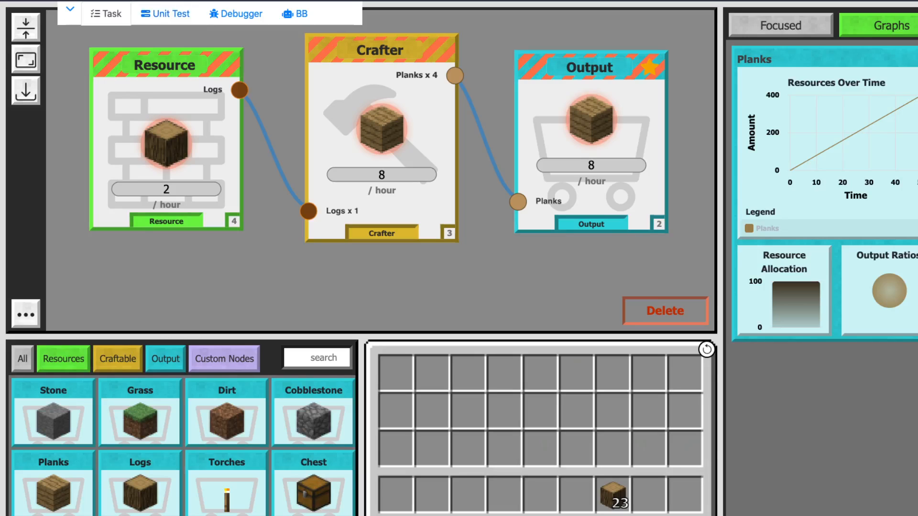
Step: Run the Task 1 unit test on the plank model and collapse the task overlay
click(70, 9)
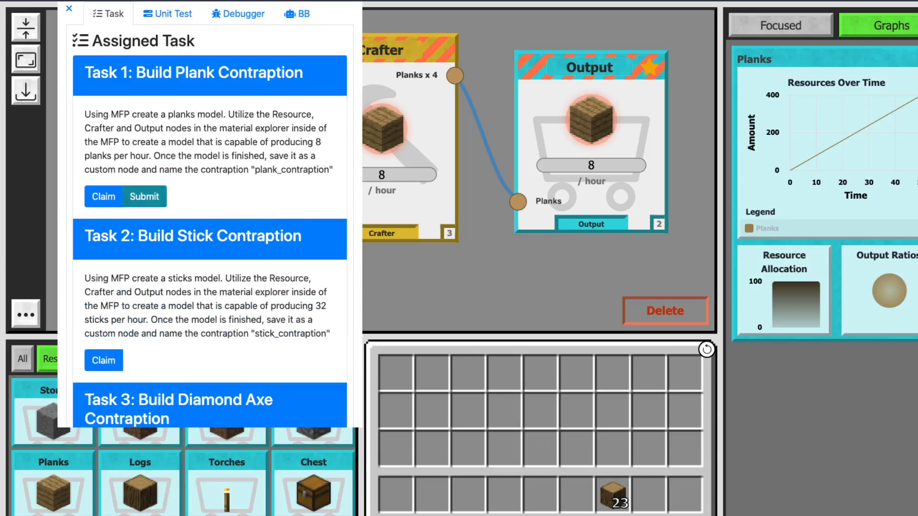
click(167, 14)
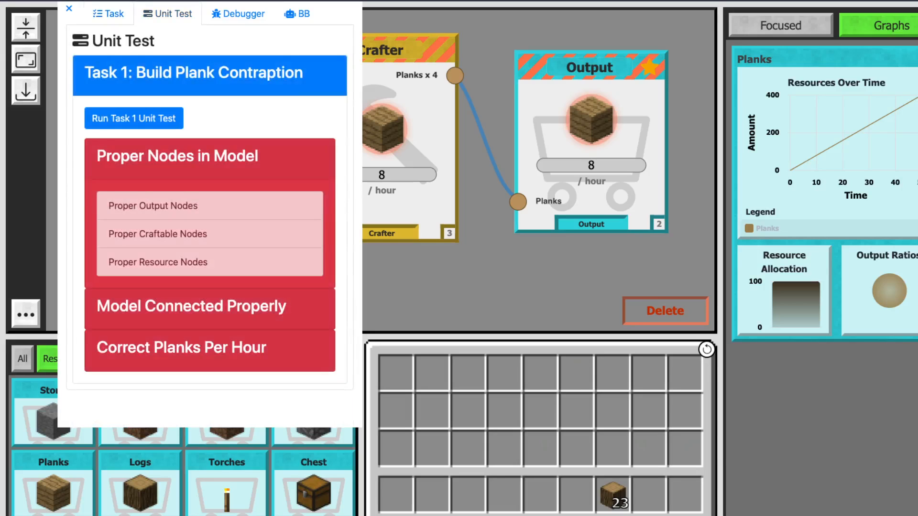
click(134, 118)
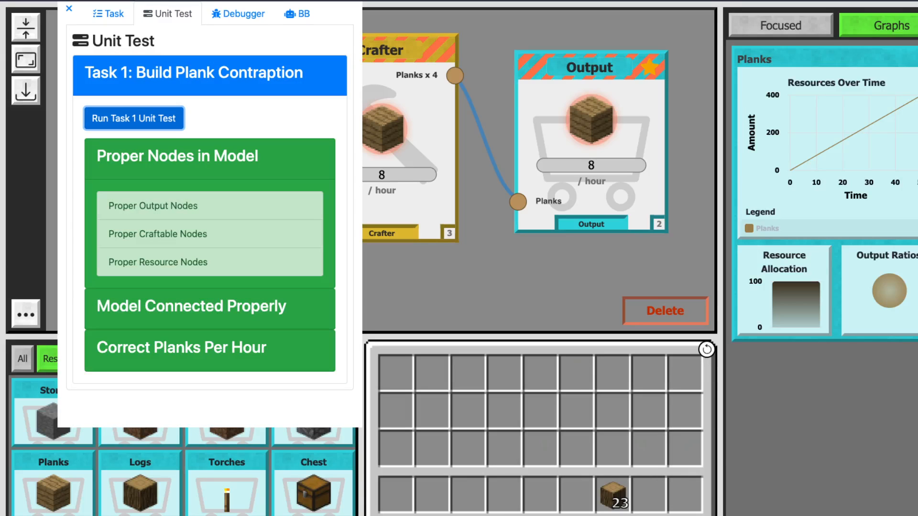
click(68, 9)
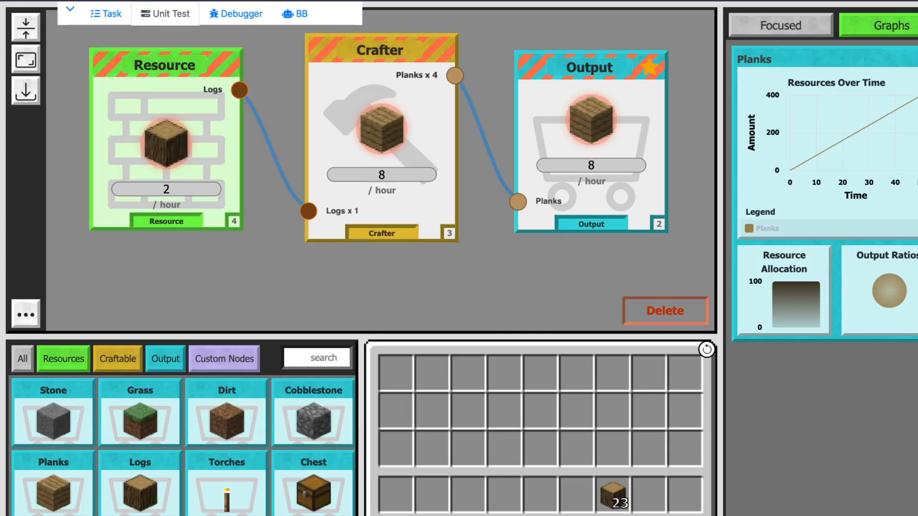
Step: Lower the Logs resource node's rate to 1 per hour
click(171, 189)
key(BackSpace)
text(1)
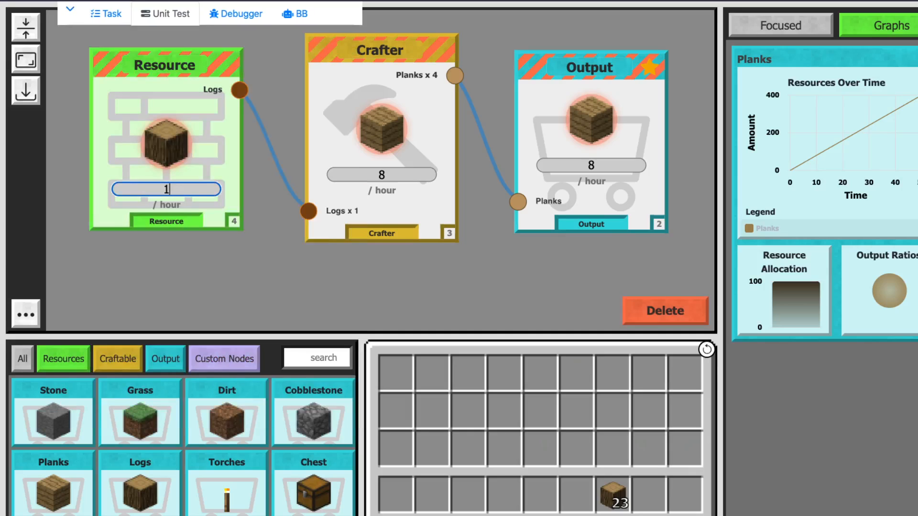
key(Tab)
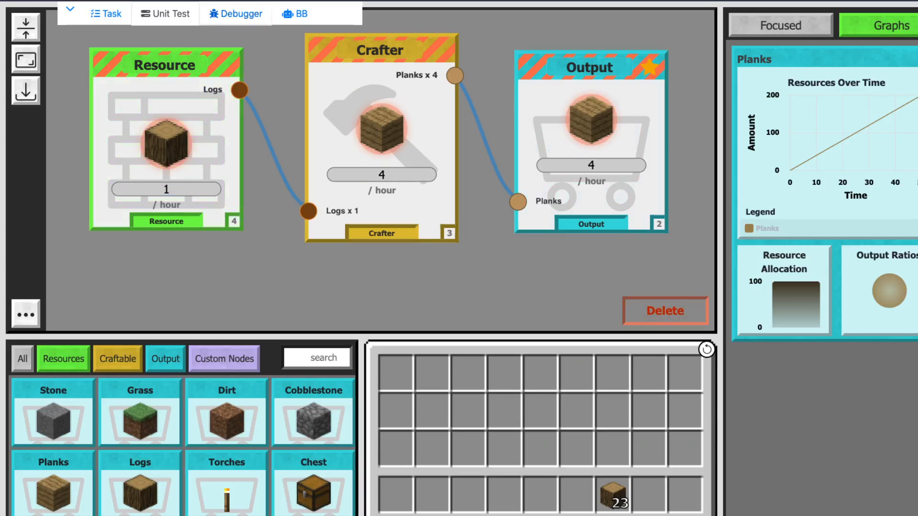
Step: Rerun the Task 1 unit test, read the debugger's report on the model and collapse the overlay
click(70, 10)
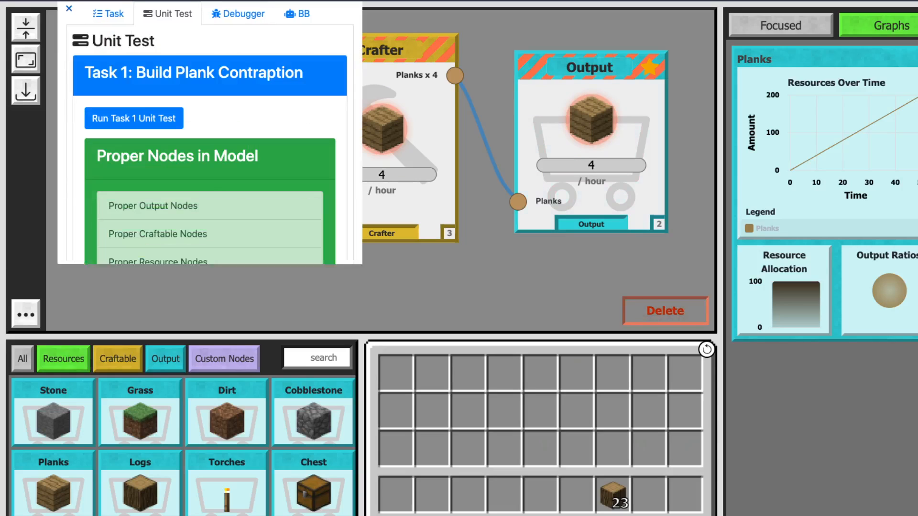
click(134, 119)
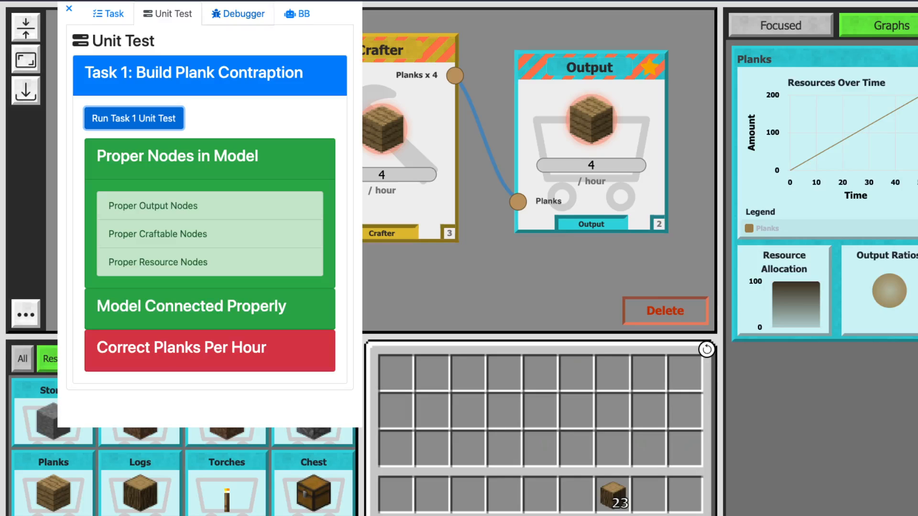
click(238, 13)
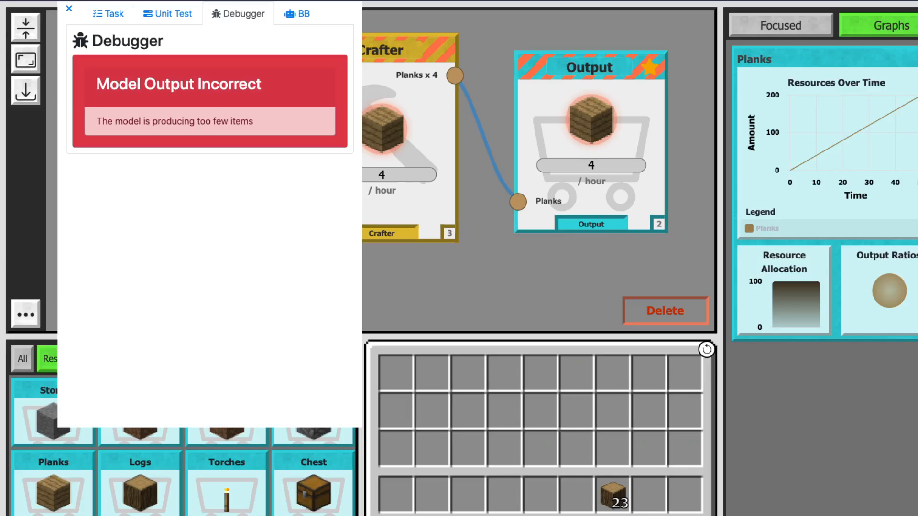
click(69, 9)
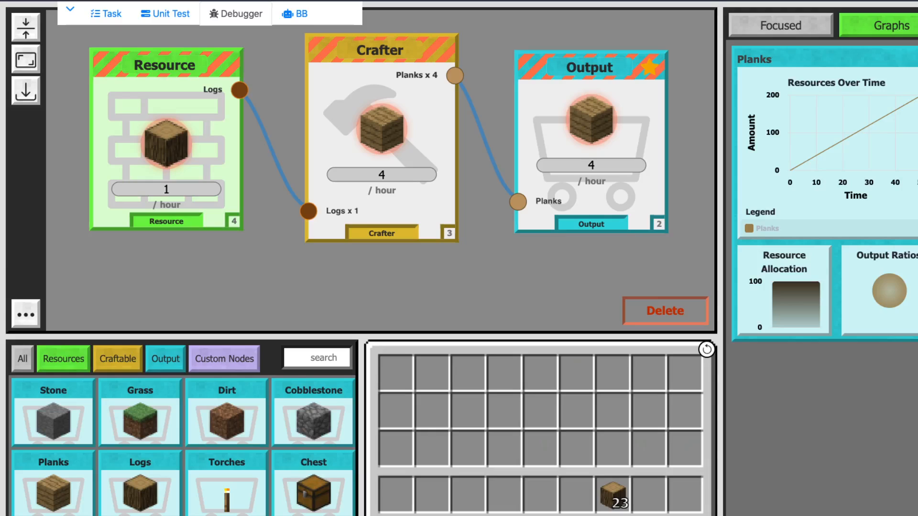
Step: Restore the Logs resource node's rate to 2 per hour
click(176, 189)
key(BackSpace)
text(2)
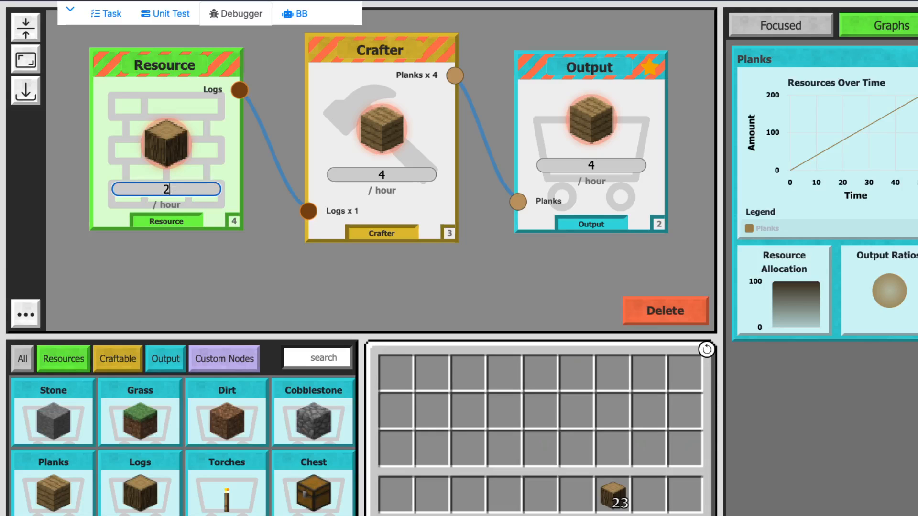
key(Return)
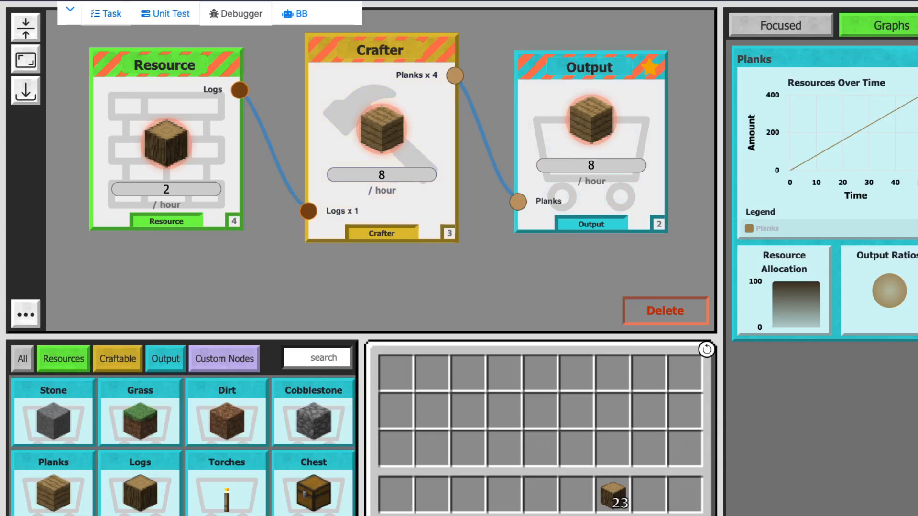
Step: Run the Task 1 unit test on the corrected model and check the debugger for remaining errors
click(166, 14)
click(70, 10)
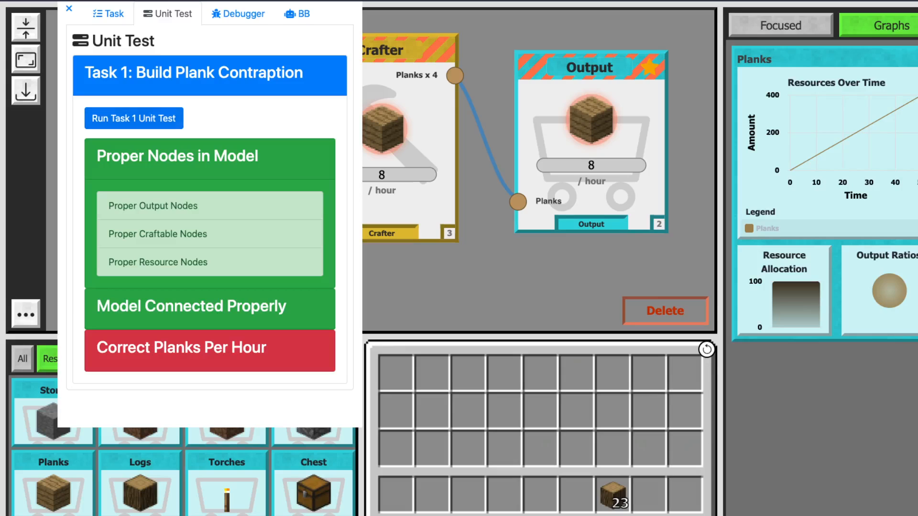
click(134, 118)
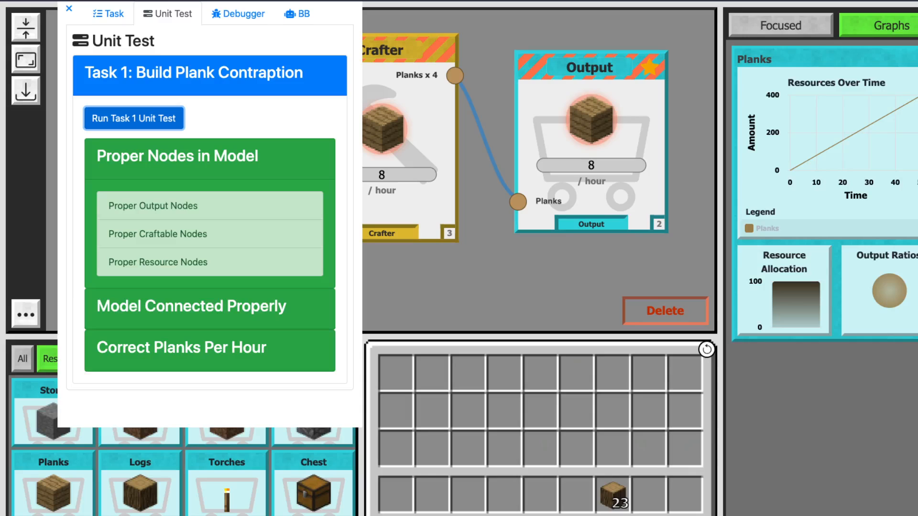
click(239, 13)
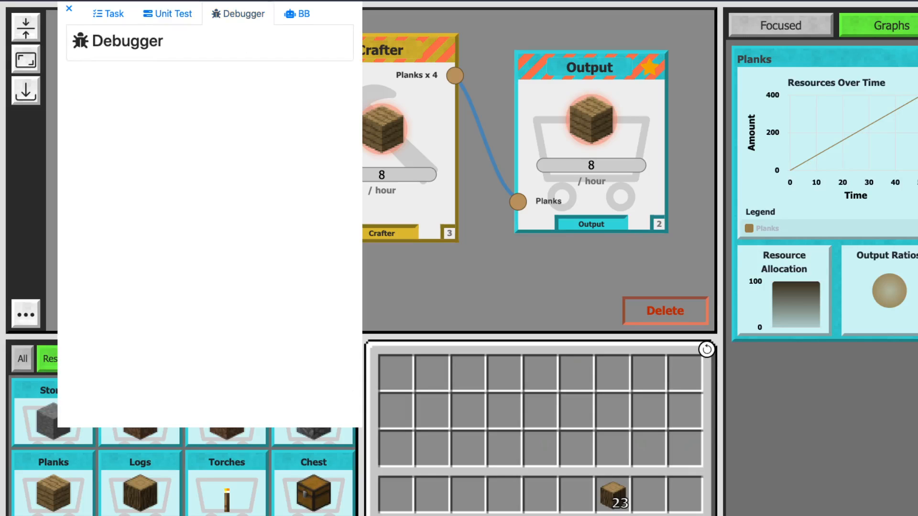
Step: Submit Task 1: Build Plank Contraption from the assigned tasks and dismiss the resulting notice
click(109, 13)
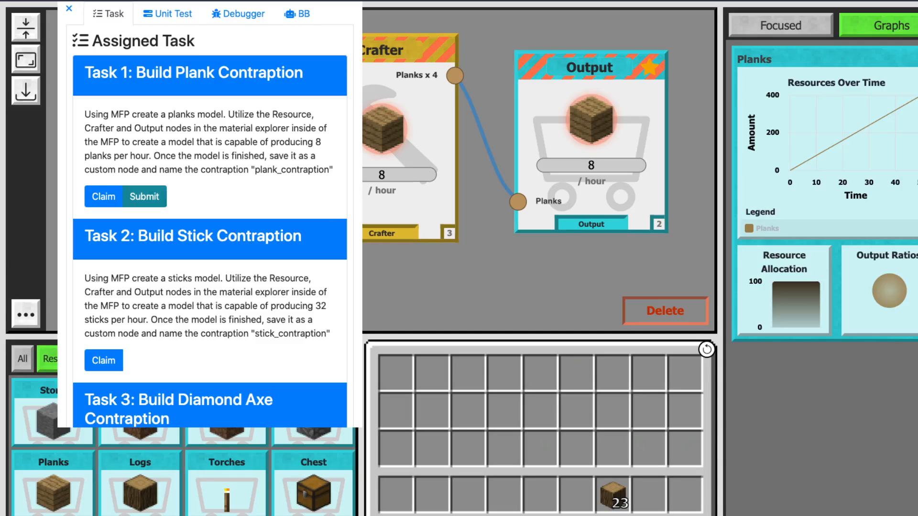
click(144, 197)
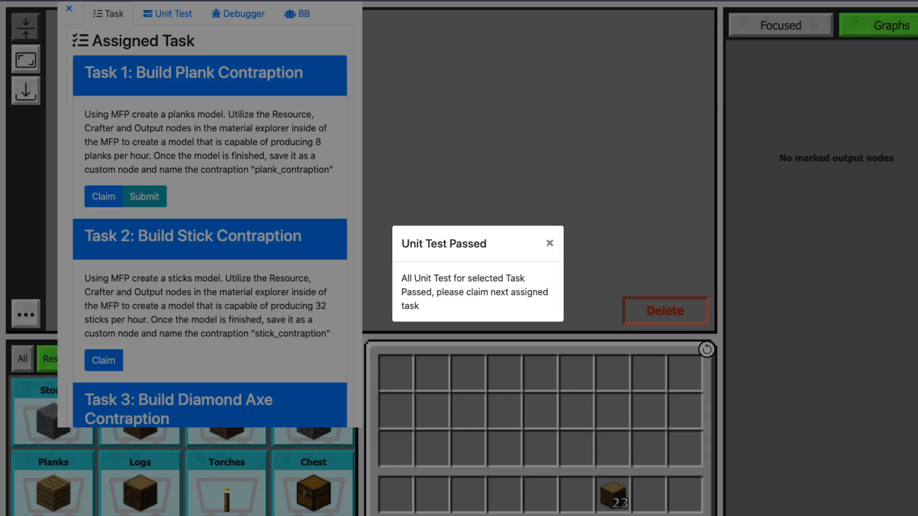
click(550, 243)
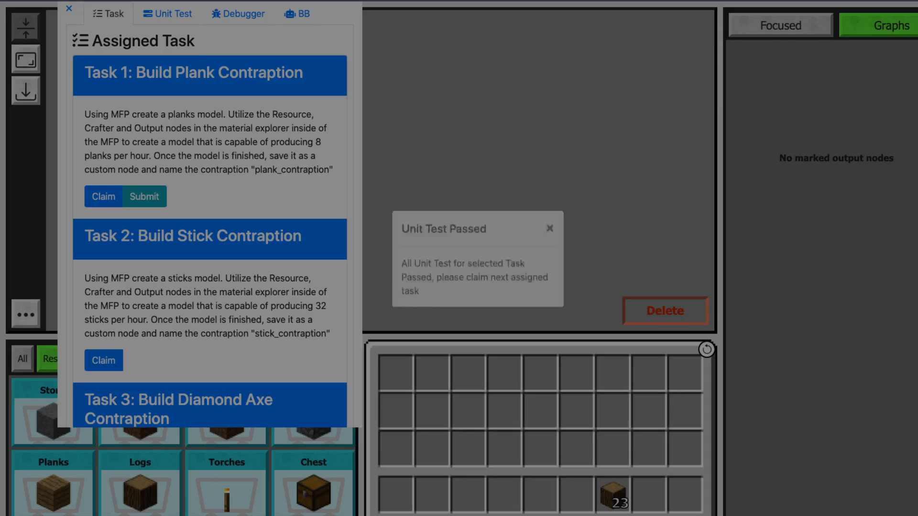
Step: Look through the remaining assigned tasks and claim Task 2: Build Stick Contraption
scroll(210, 225, down, 4)
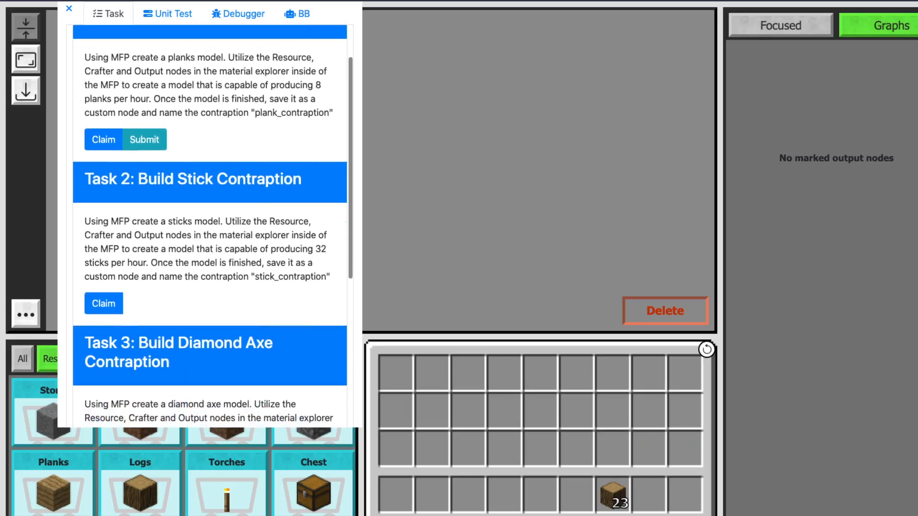
scroll(209, 224, down, 2)
scroll(209, 225, up, 2)
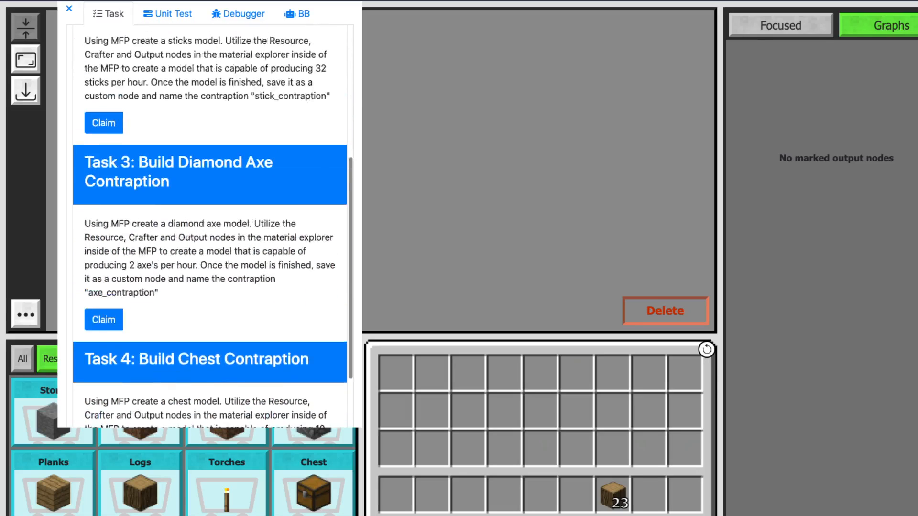
click(104, 156)
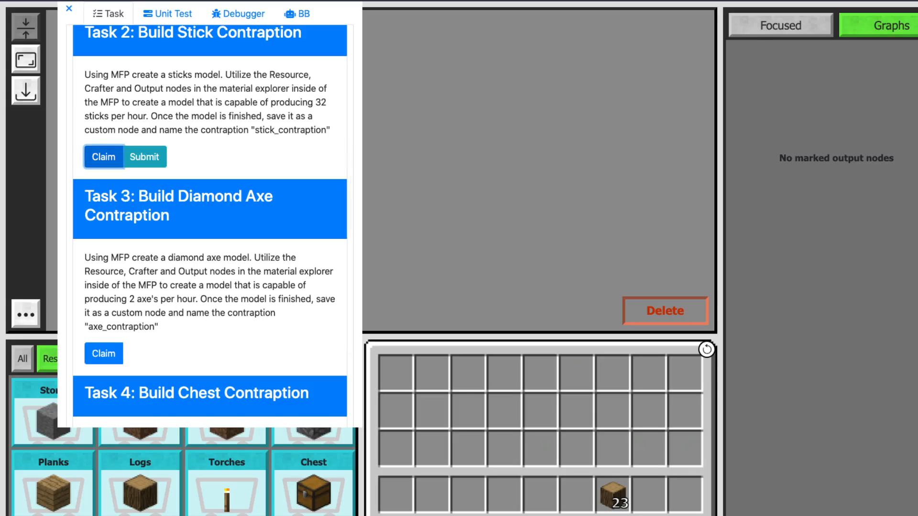
scroll(209, 225, up, 2)
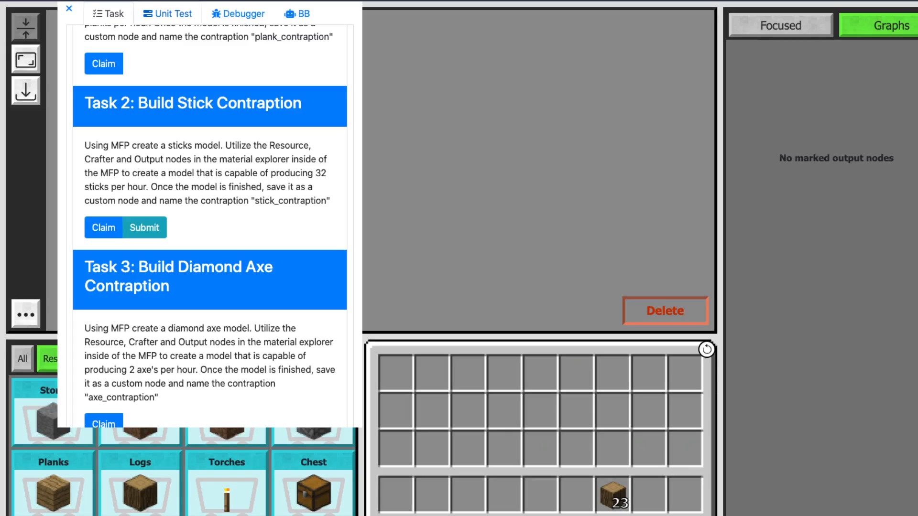
Step: Check the Task 2 unit test criteria and the debugger, and collapse the task overlay
click(148, 13)
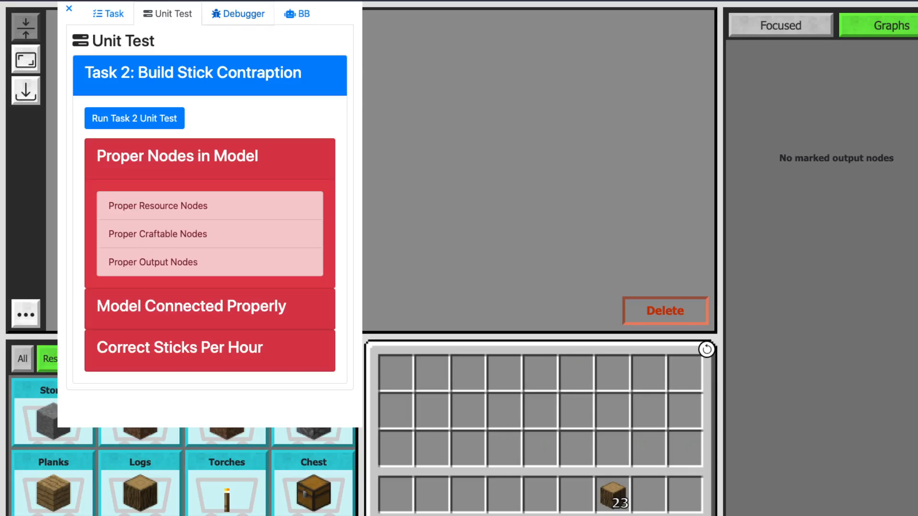
click(238, 14)
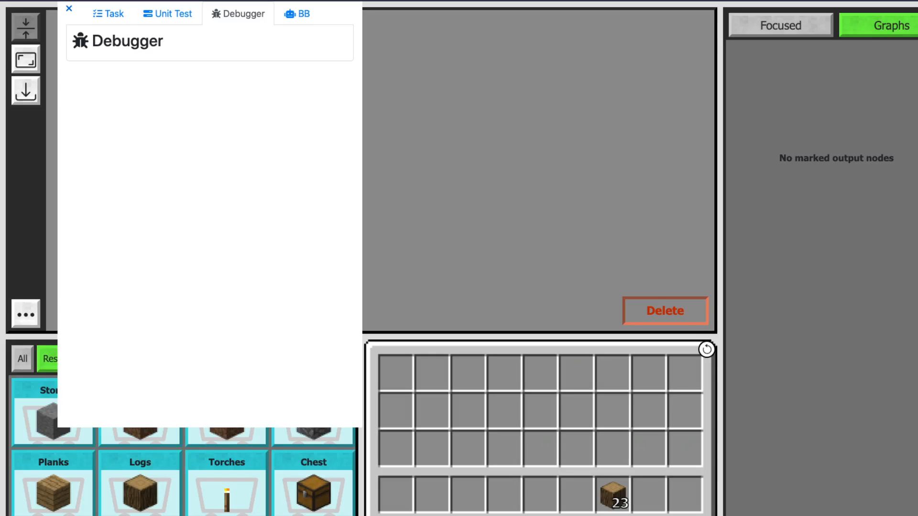
click(69, 9)
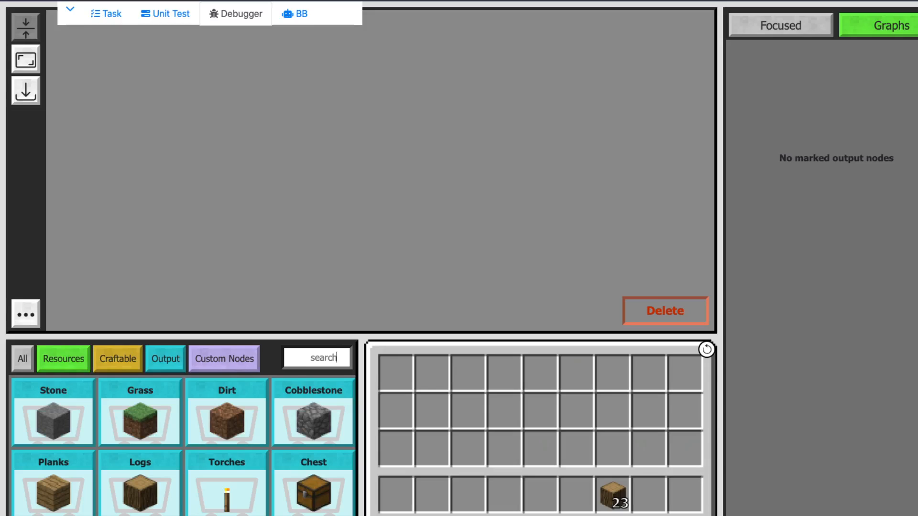
Step: Search the output nodes in the material explorer for "book"
text(book)
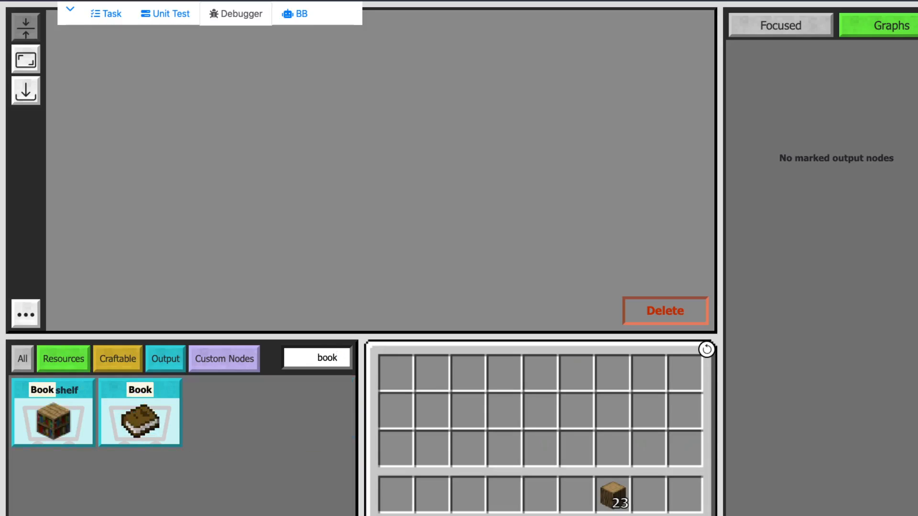
Step: Add a Bookshelf output node and a Bookshelf crafter to the empty canvas, and connect the crafter to the output
drag(54, 421, 628, 189)
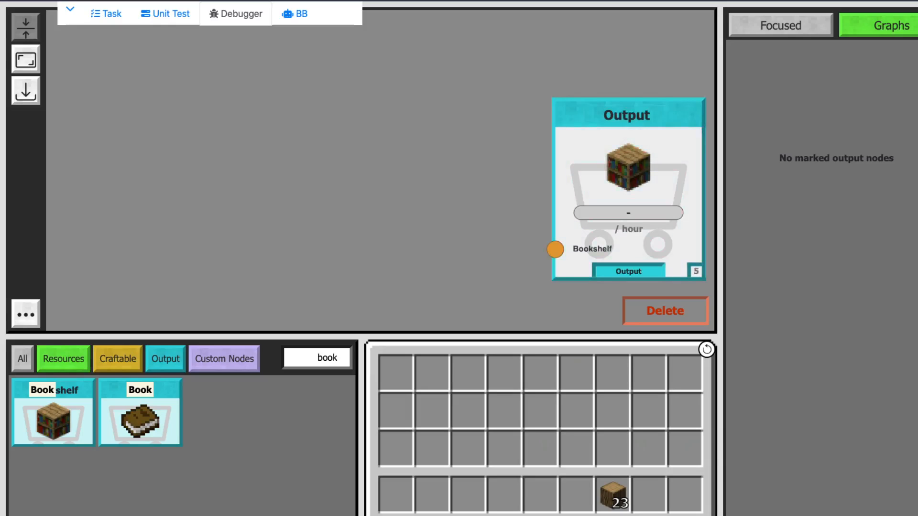
click(117, 359)
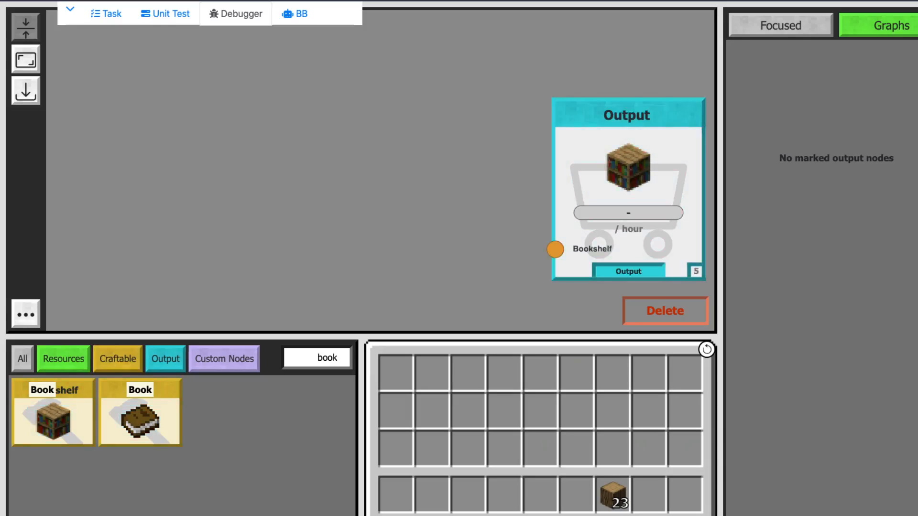
drag(54, 421, 488, 210)
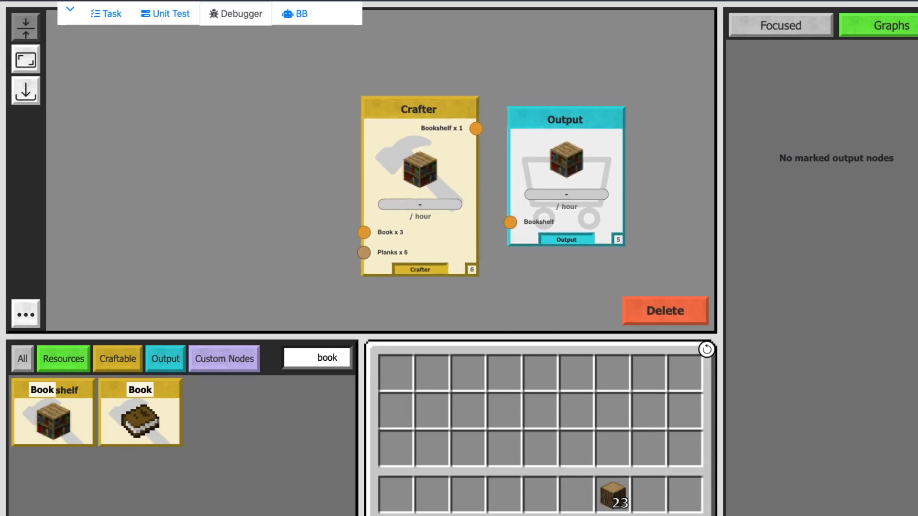
drag(476, 129, 510, 222)
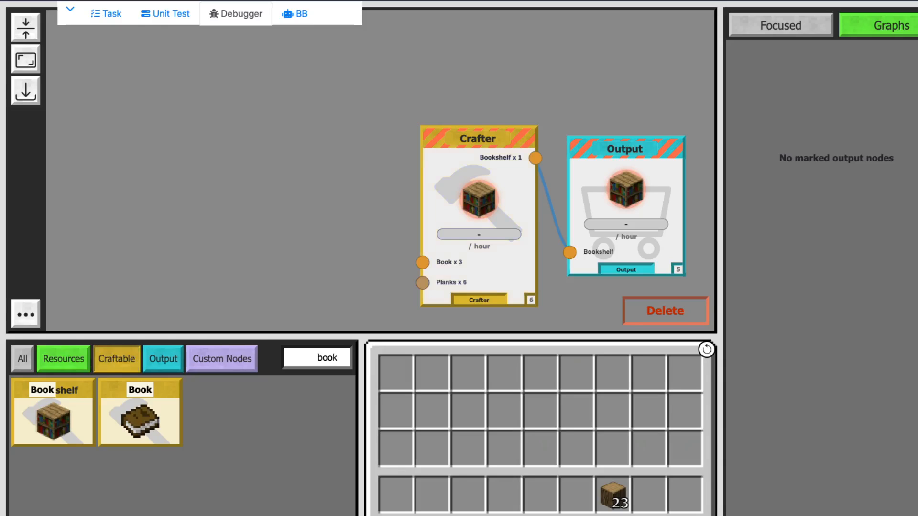
Step: Add a Book crafter and a Planks crafter, and connect each to its matching input on the Bookshelf crafter
drag(140, 415, 325, 142)
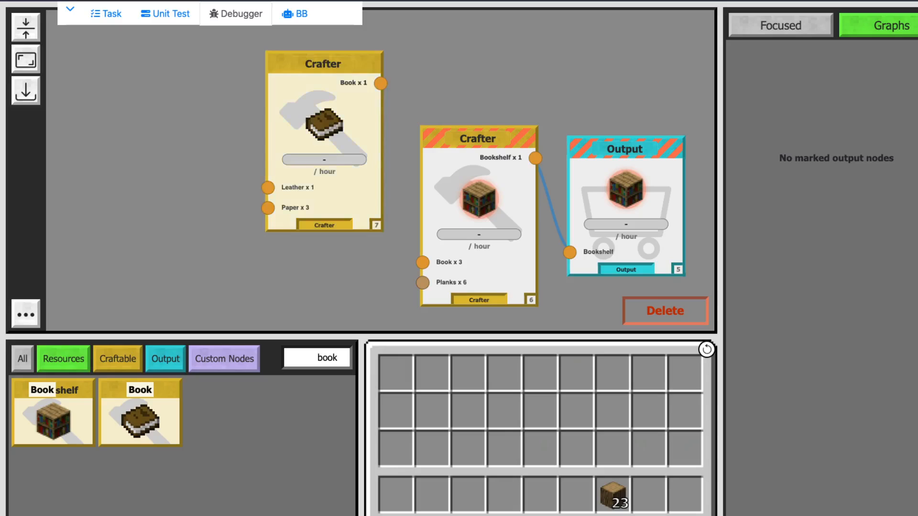
drag(380, 83, 422, 262)
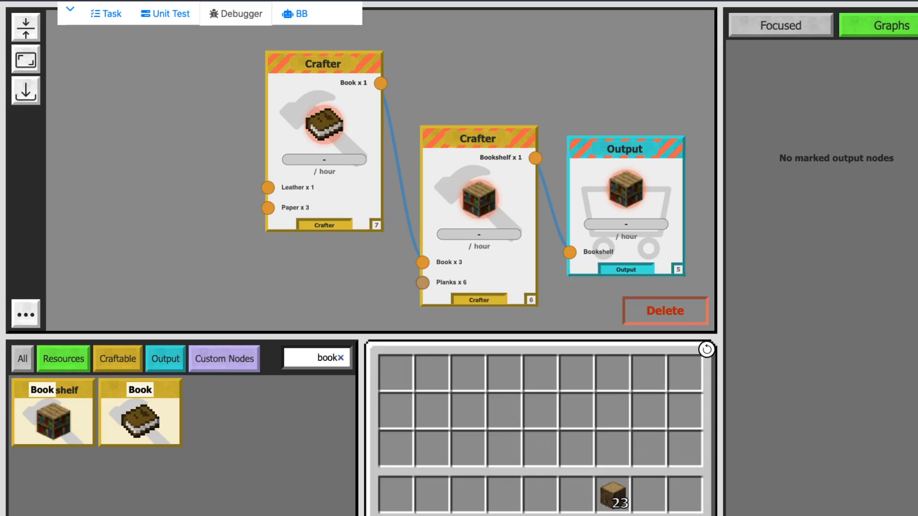
click(340, 358)
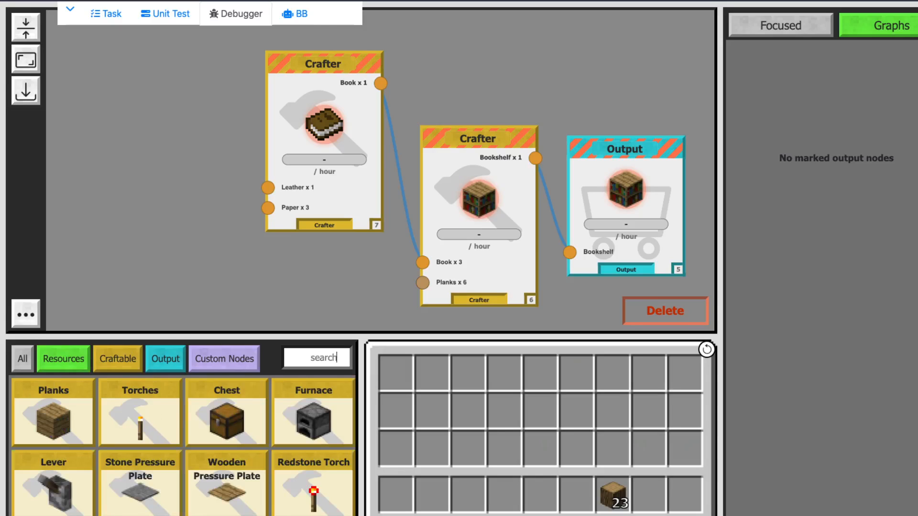
drag(54, 421, 305, 277)
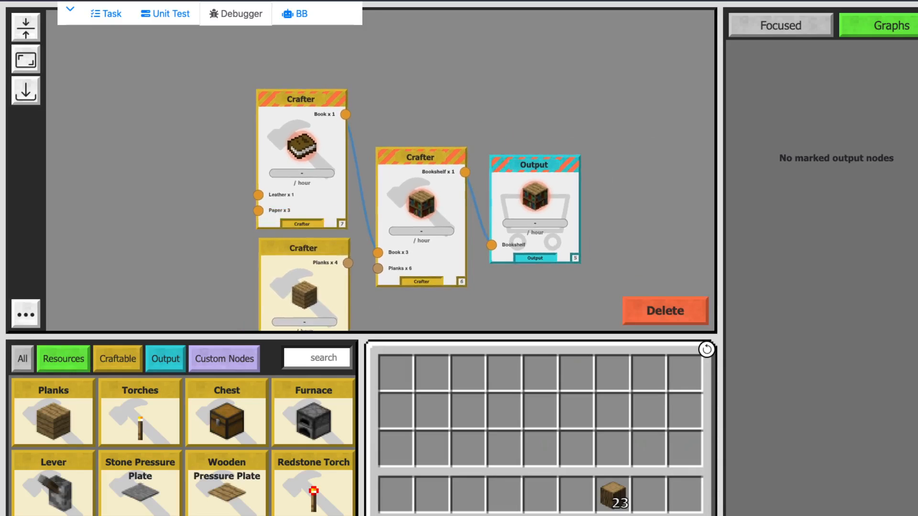
drag(348, 263, 378, 268)
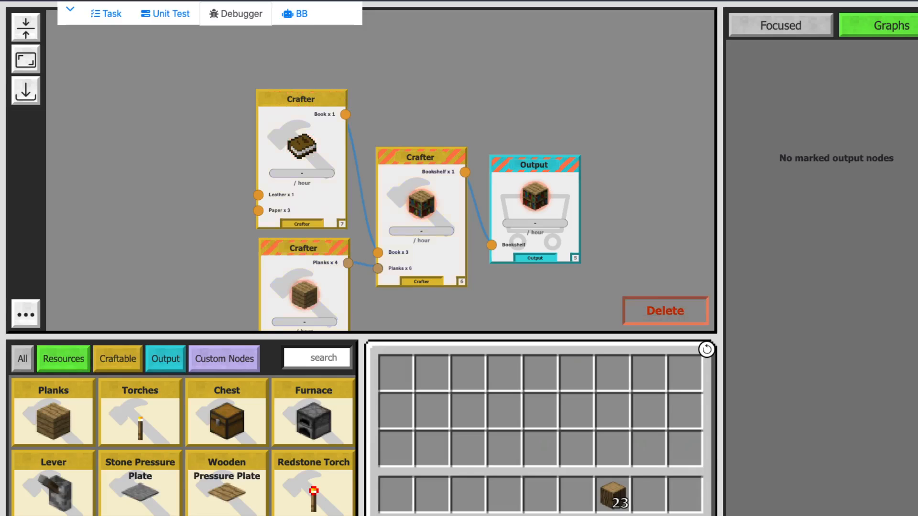
Step: Add a Logs resource node and connect it to the Logs input of the Planks crafter
scroll(140, 88, down, 3)
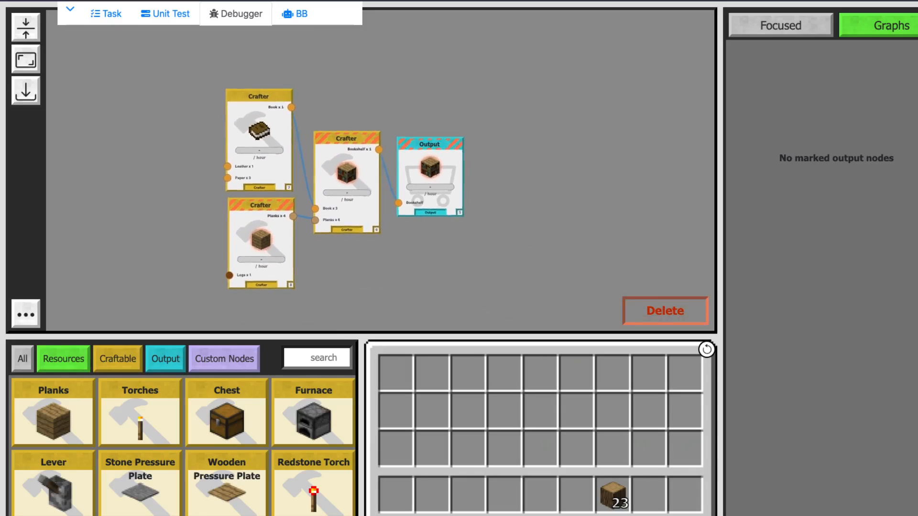
scroll(140, 88, up, 8)
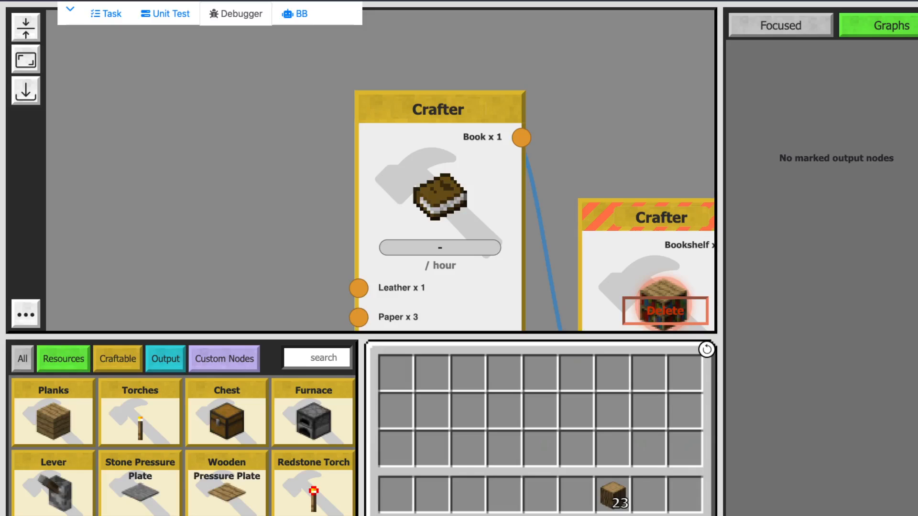
click(26, 60)
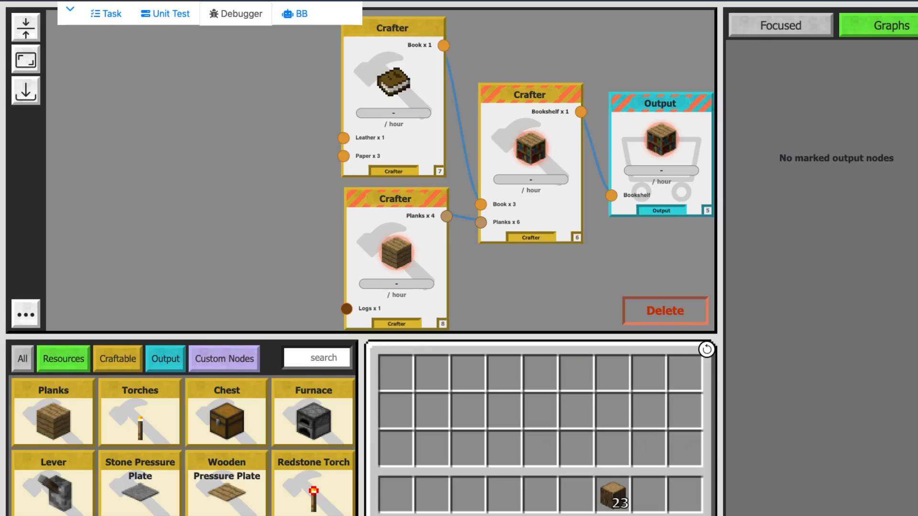
click(63, 359)
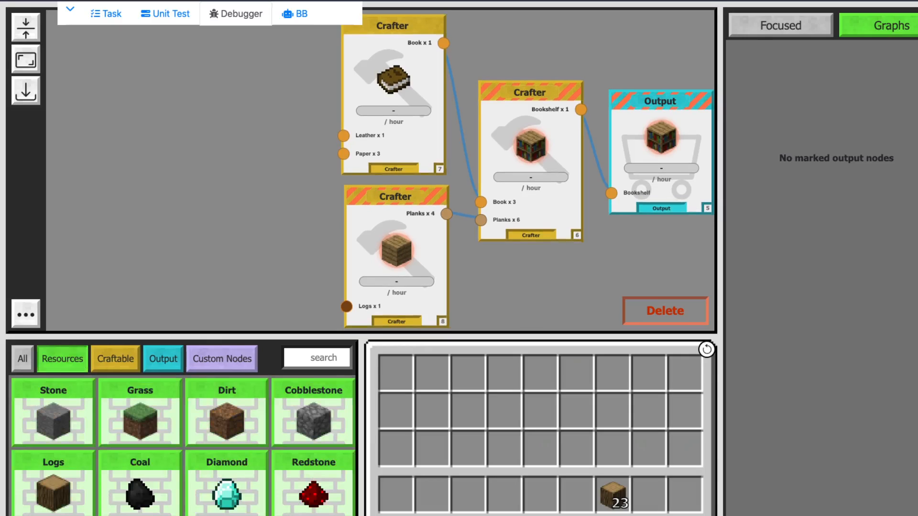
drag(53, 492, 163, 263)
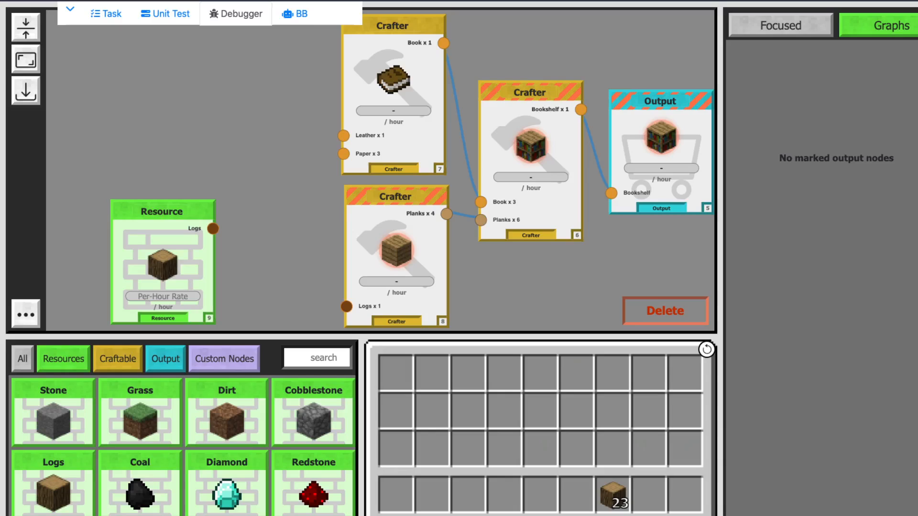
drag(213, 229, 347, 306)
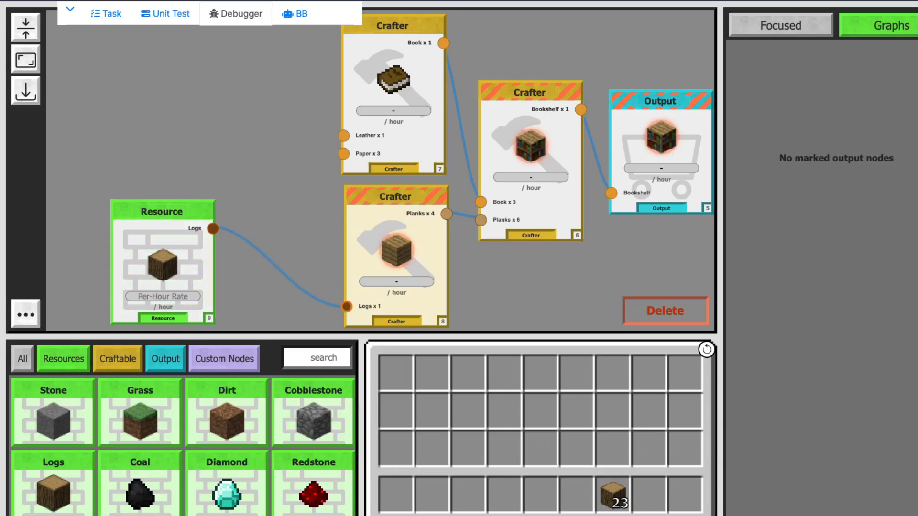
Step: Add a Leather resource node and connect it to the Leather input of the Book crafter
scroll(183, 430, down, 1)
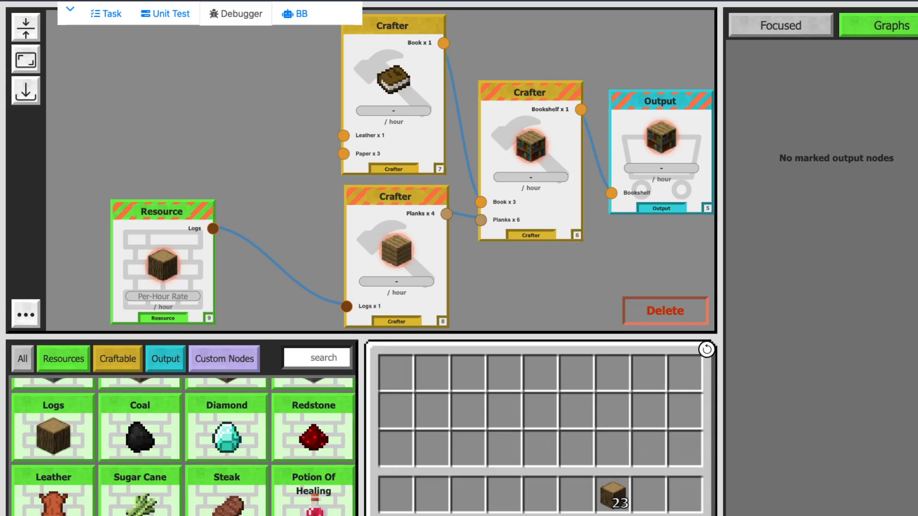
drag(53, 500, 235, 86)
drag(285, 49, 343, 135)
Step: Add a Paper crafter feeding the Book crafter's Paper input, and move the Planks crafter below the Bookshelf crafter
click(117, 359)
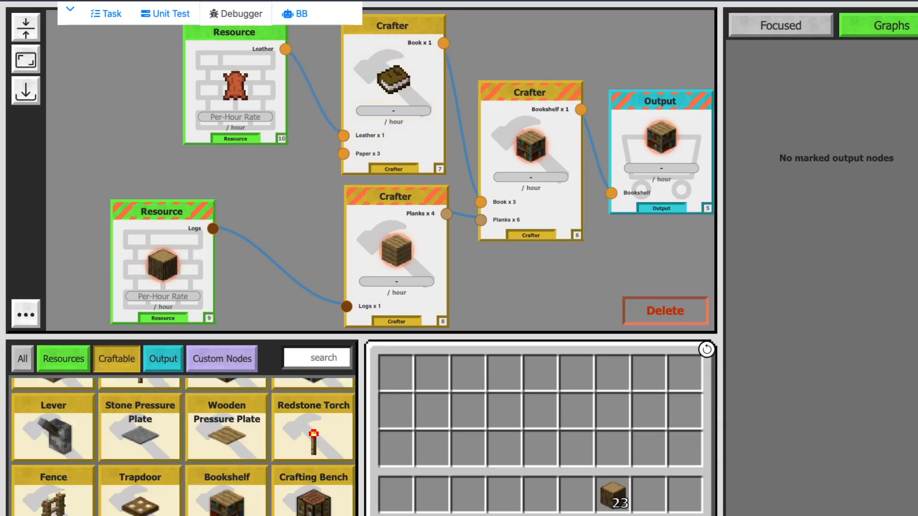
scroll(184, 447, up, 2)
scroll(183, 447, down, 5)
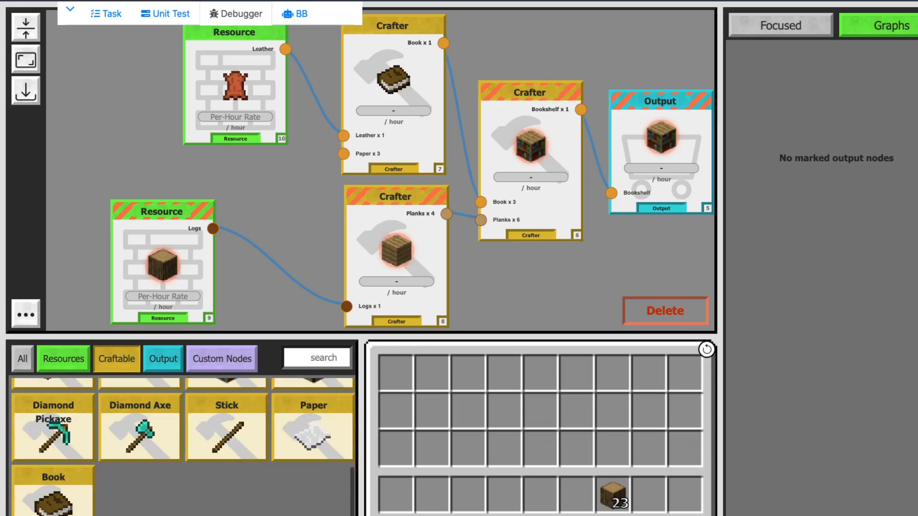
drag(314, 433, 291, 192)
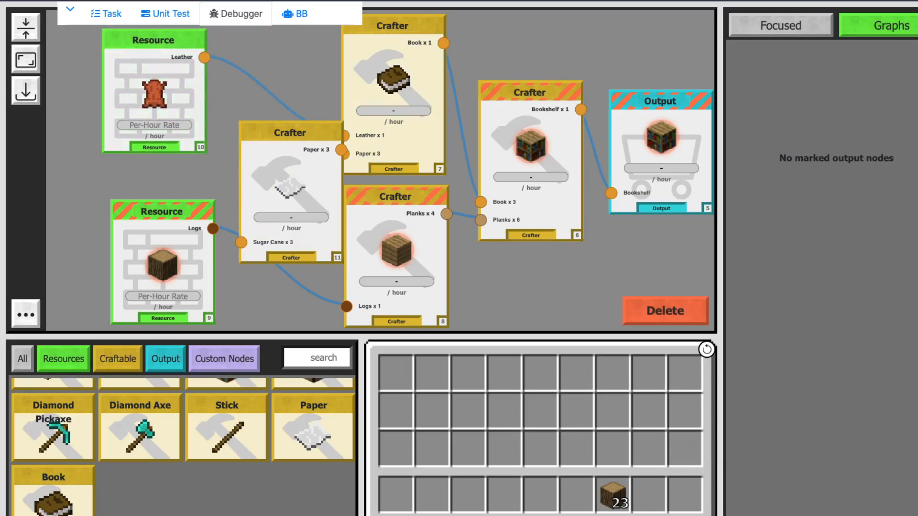
scroll(410, 85, down, 3)
drag(401, 191, 444, 258)
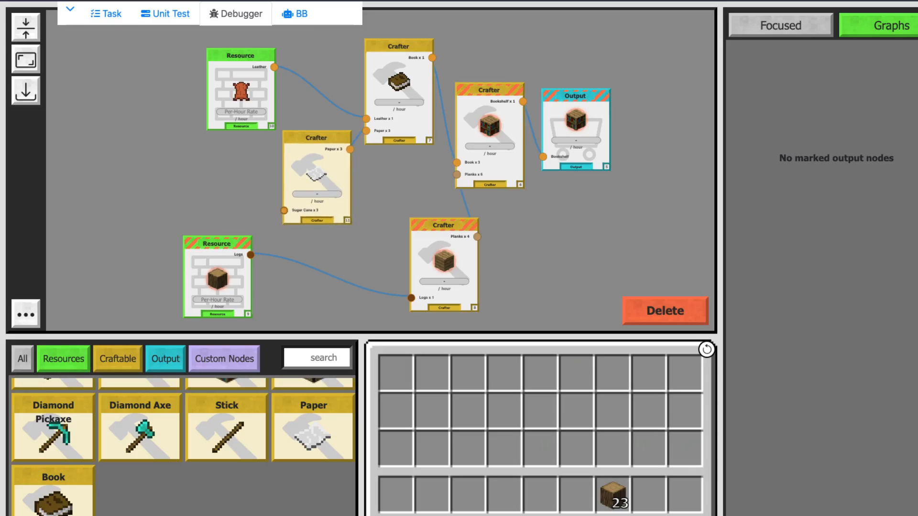
Step: Add a Sugar Cane resource node beside the Paper crafter and connect it to the crafter's Sugar Cane input
scroll(284, 212, up, 5)
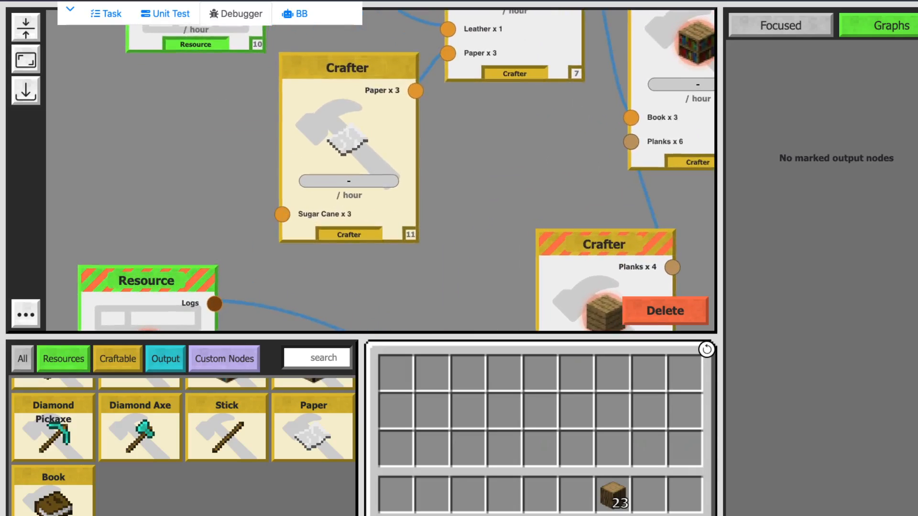
click(63, 359)
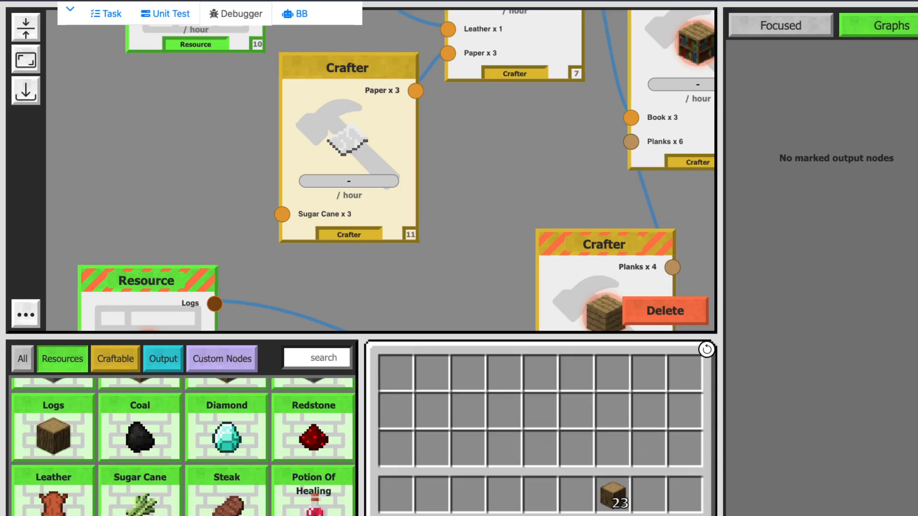
click(140, 495)
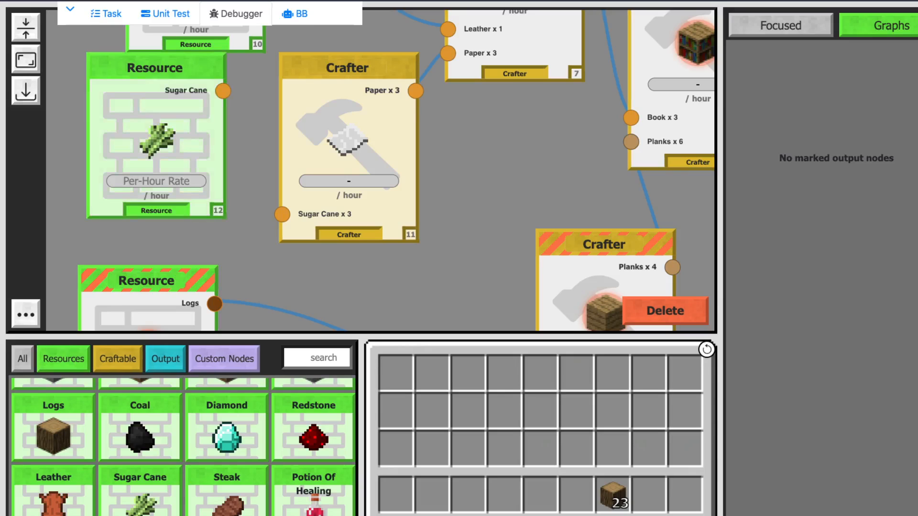
mouse_move(154, 68)
mouse_down()
mouse_move(143, 99)
mouse_move(145, 79)
mouse_up()
drag(214, 102, 282, 214)
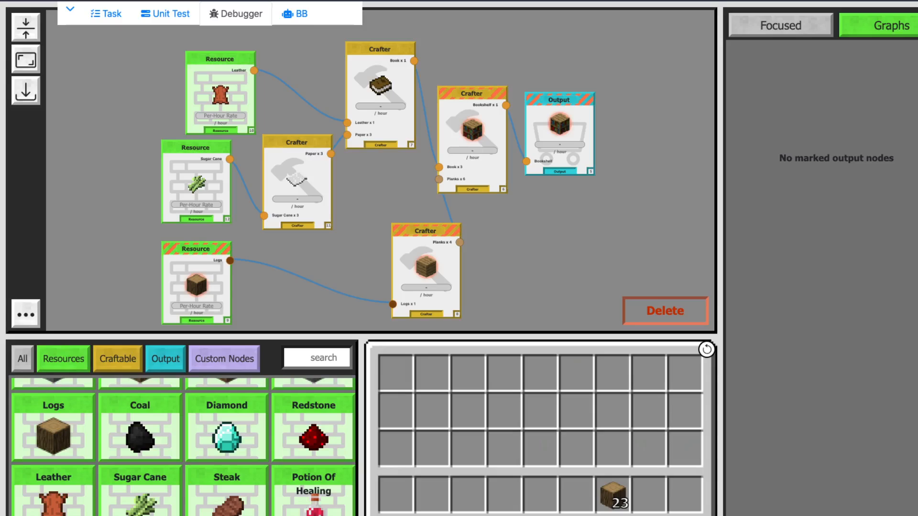
Step: Set the per-hour rate of the Leather, Sugar Cane and Logs resources to 10 each
click(220, 116)
text(10)
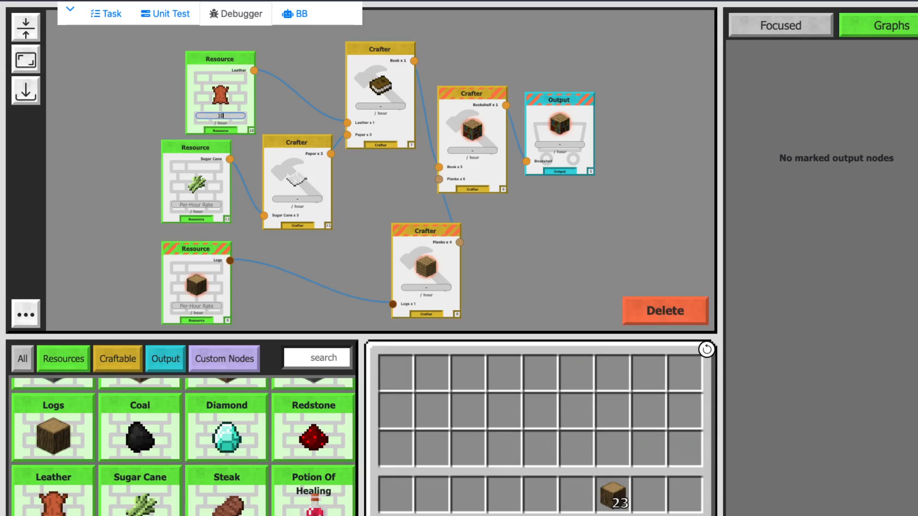
click(196, 205)
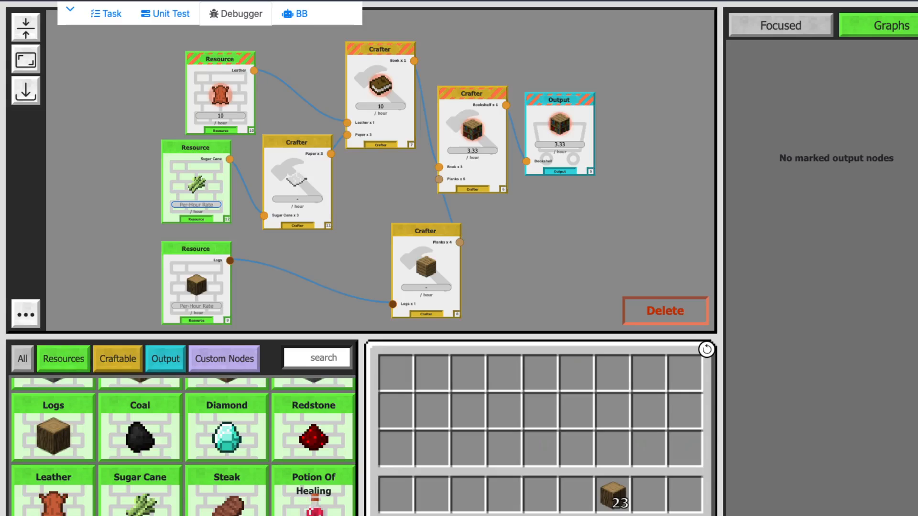
text(10)
key(Return)
click(197, 306)
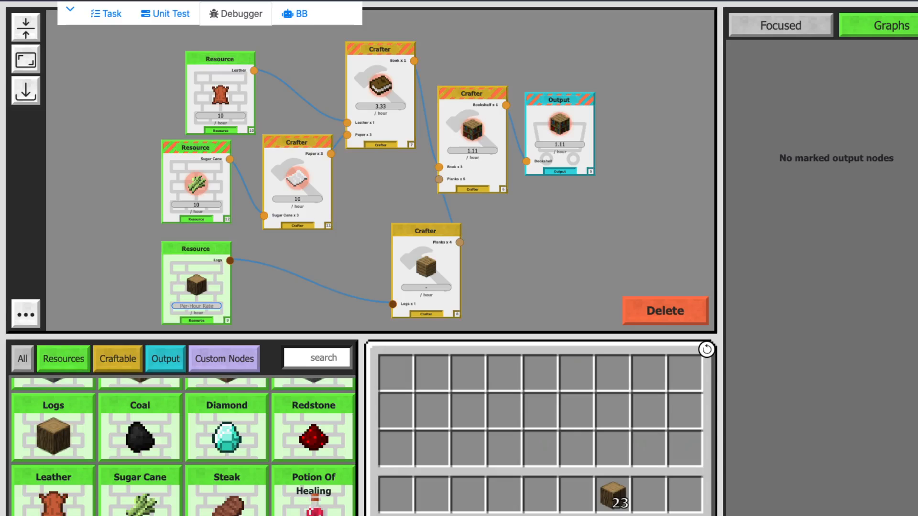
text(10)
key(Return)
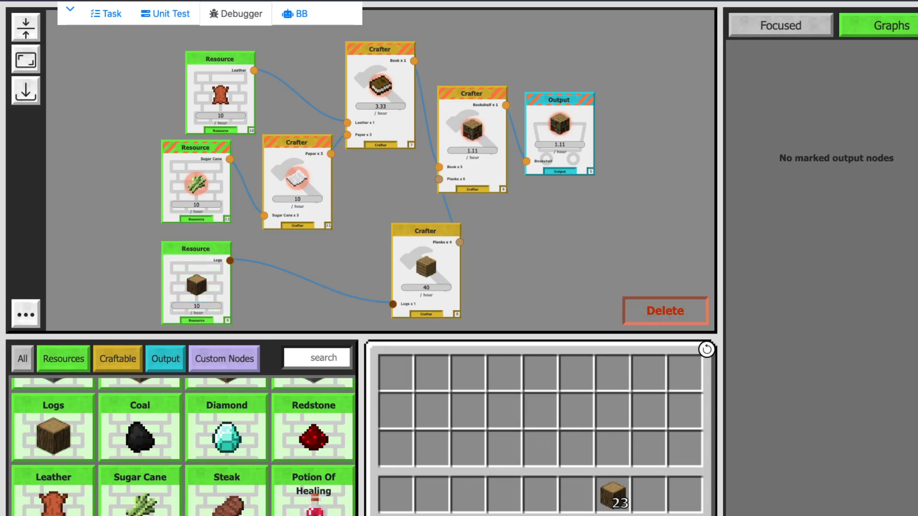
Step: Focus the Bookshelf output node and examine its Resources Over Time, Resource Allocation and Output Ratios charts
scroll(308, 139, up, 3)
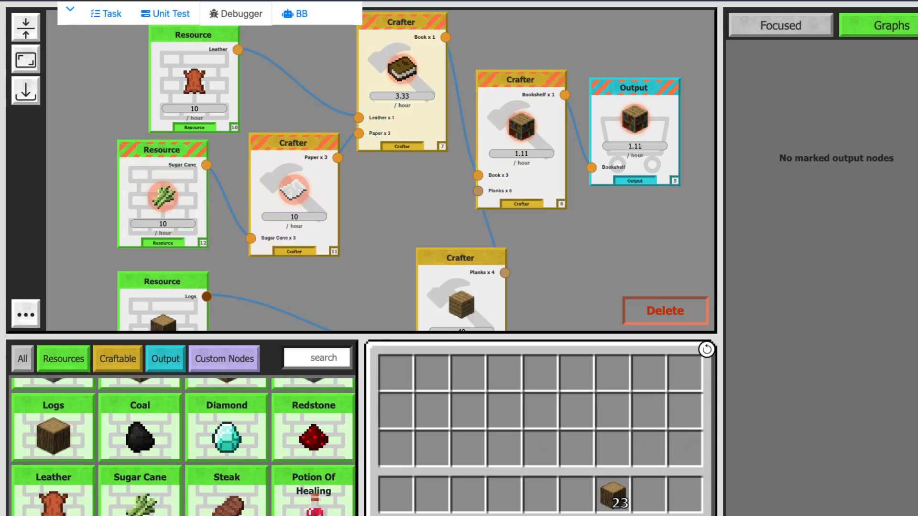
scroll(311, 182, down, 1)
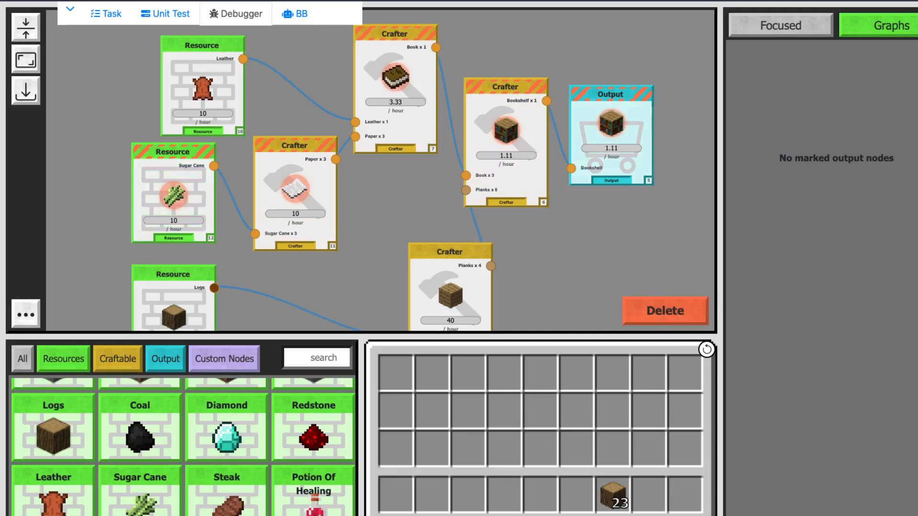
right_click(627, 98)
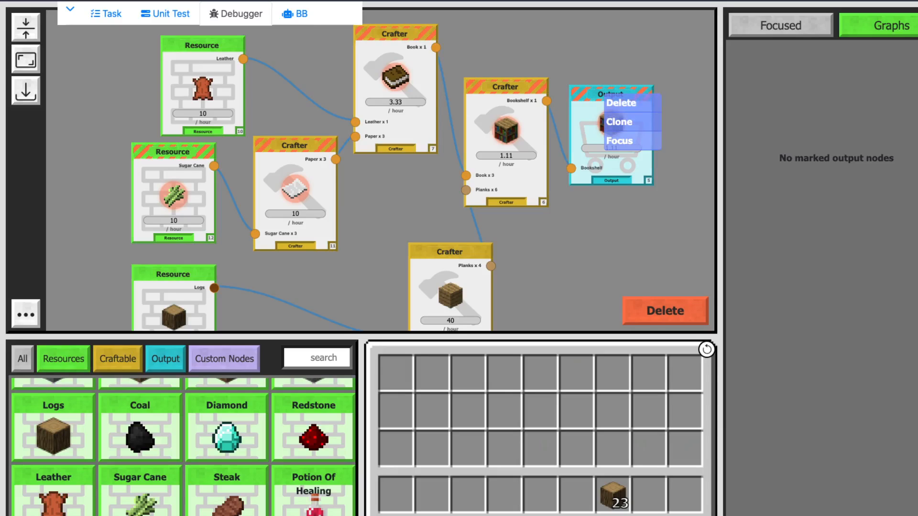
click(619, 141)
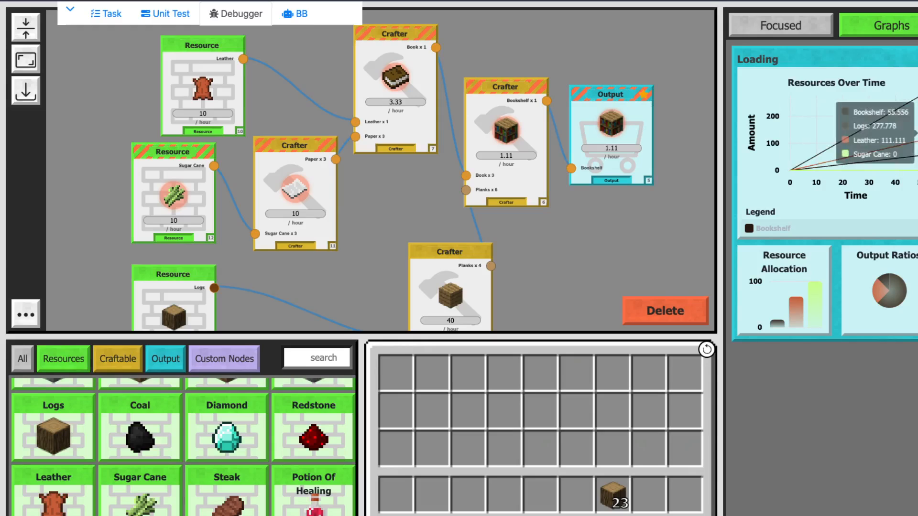
mouse_move(895, 291)
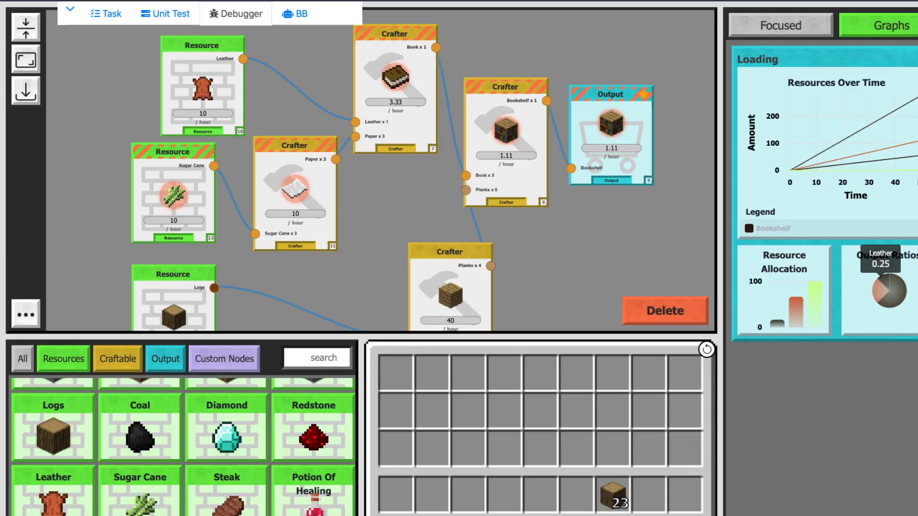
mouse_move(815, 296)
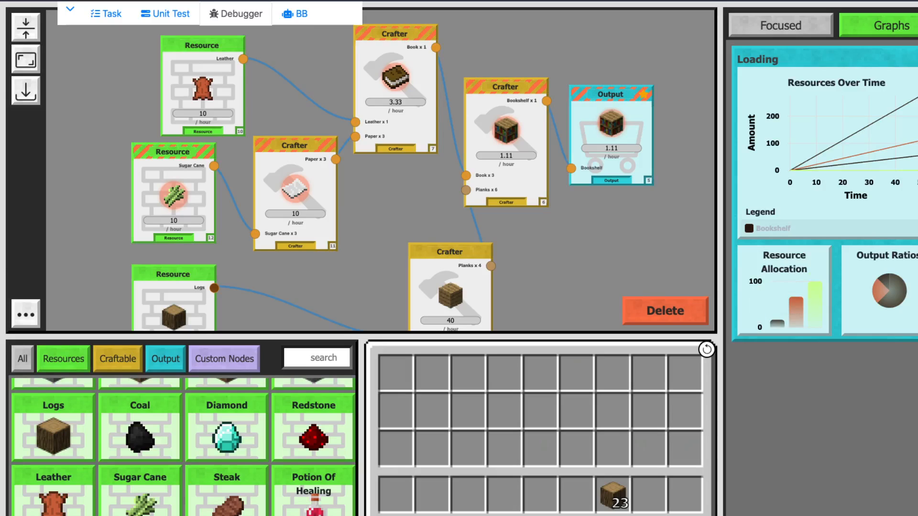
mouse_move(778, 323)
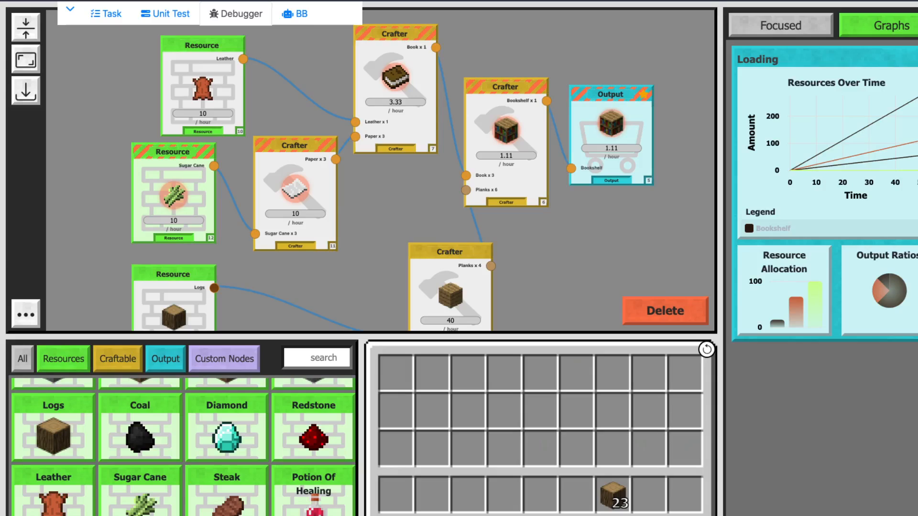
Step: Set the Sugar Cane resource's rate to 100 per hour and inspect the Leather bar in the Resource Allocation chart
click(177, 220)
text(0)
key(Return)
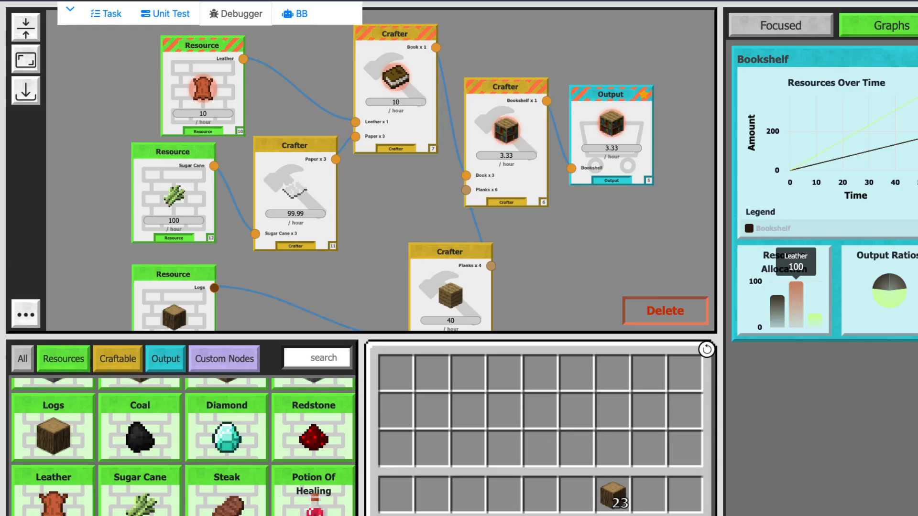
mouse_move(815, 319)
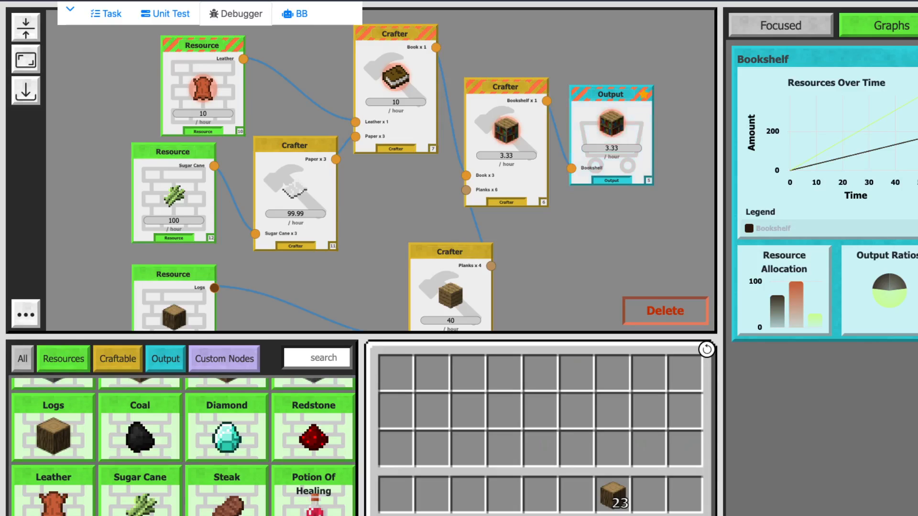
Step: Move the Sugar Cane resource node farther away from the Paper crafter it feeds
scroll(585, 231, down, 2)
drag(585, 232, 535, 217)
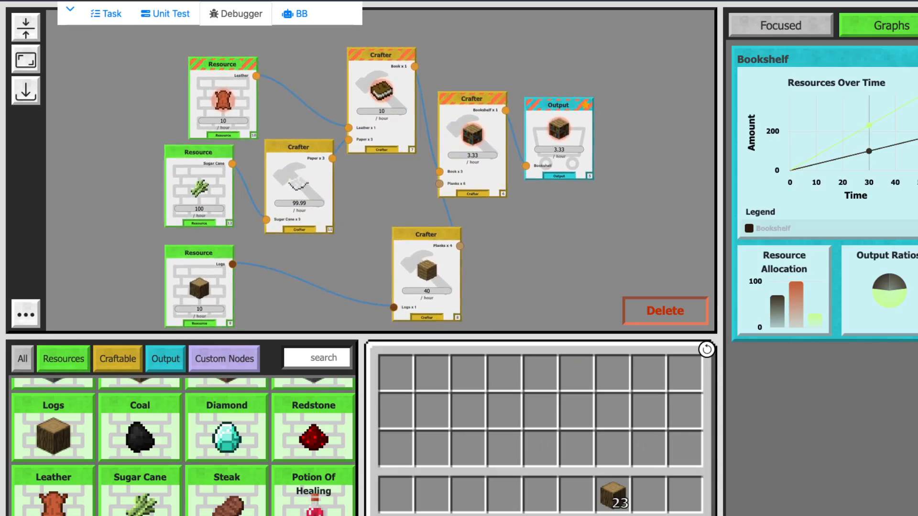
drag(198, 152, 124, 141)
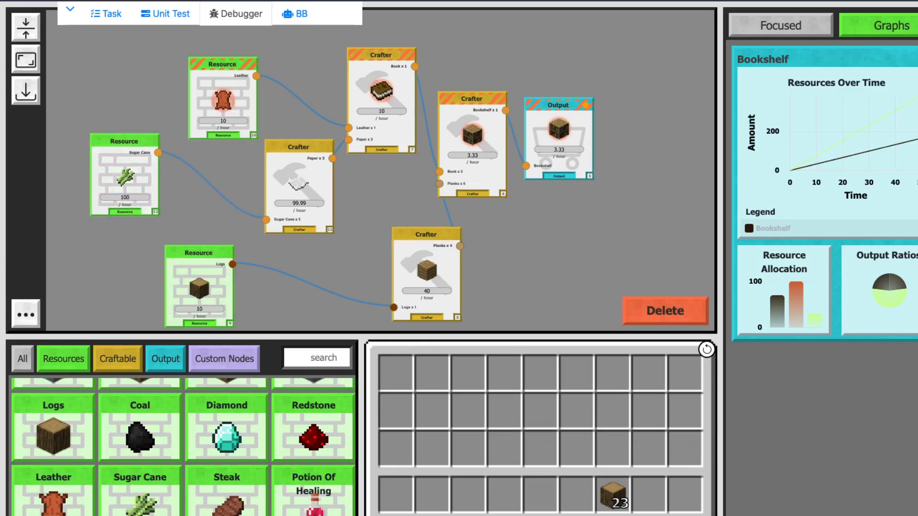
Step: Replace the Logs resource node with a Minecraft Logs node and connect it to the Planks crafter's Logs input
drag(199, 252, 668, 287)
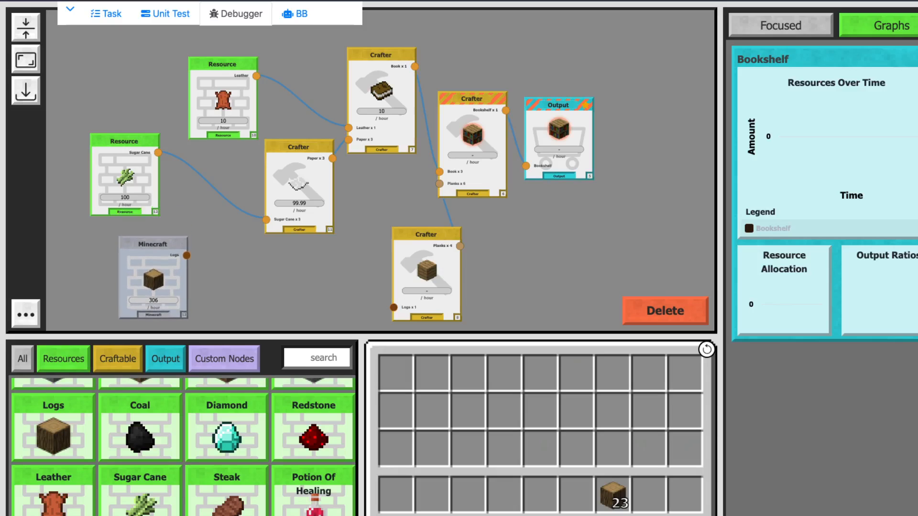
scroll(172, 247, up, 3)
drag(158, 243, 158, 215)
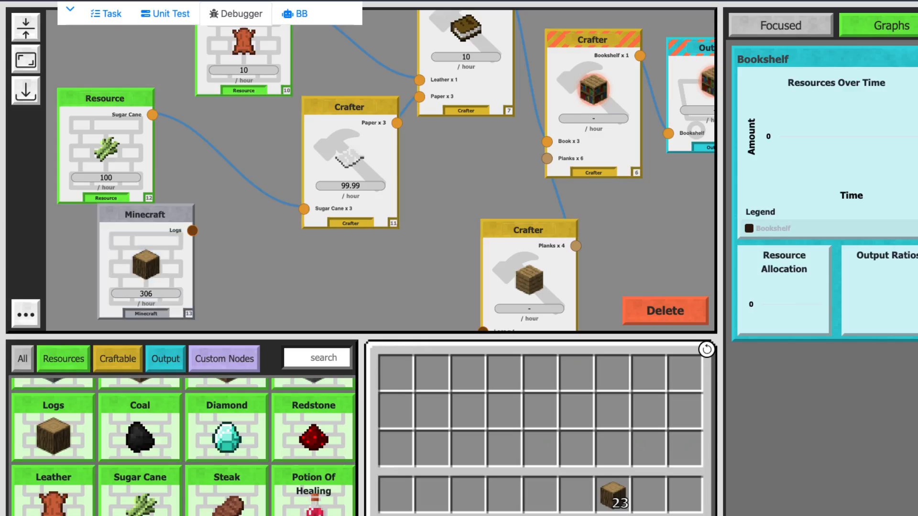
drag(192, 230, 483, 329)
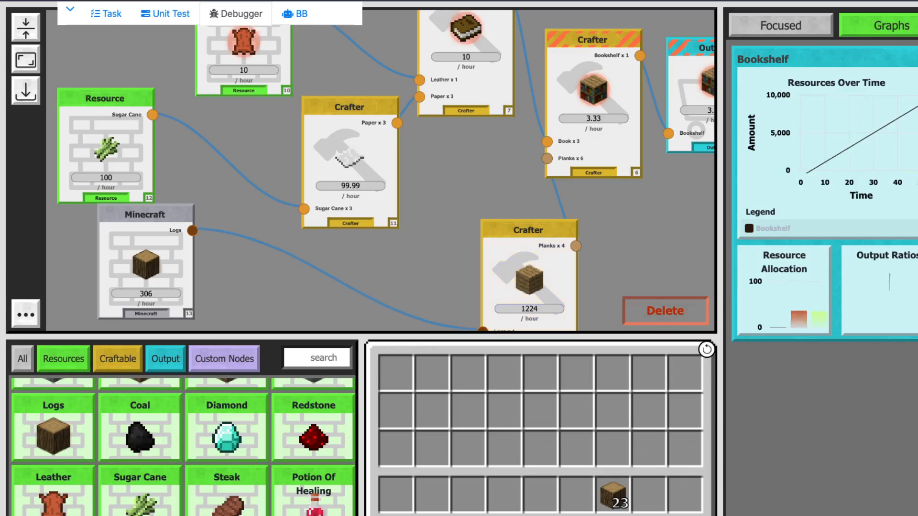
Step: Space out the model by moving the Minecraft Logs node and the Paper crafter slightly lower
scroll(451, 244, down, 3)
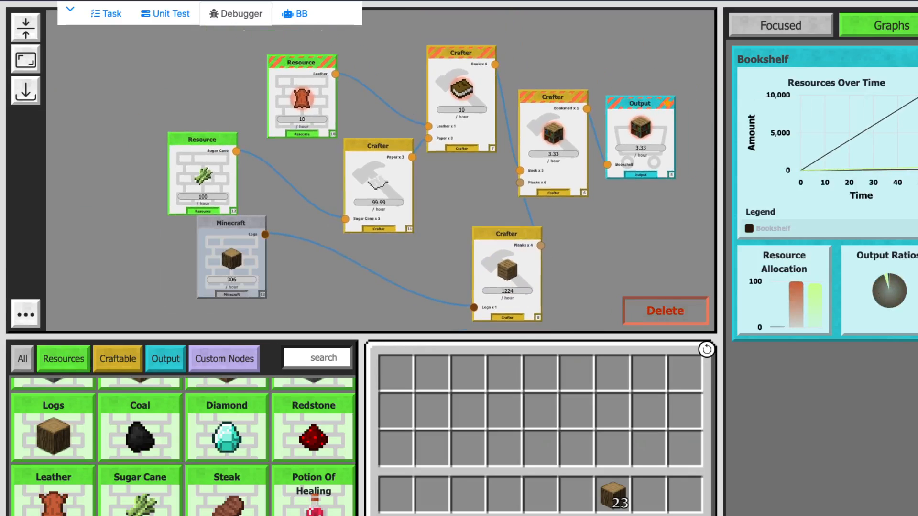
drag(232, 258, 255, 283)
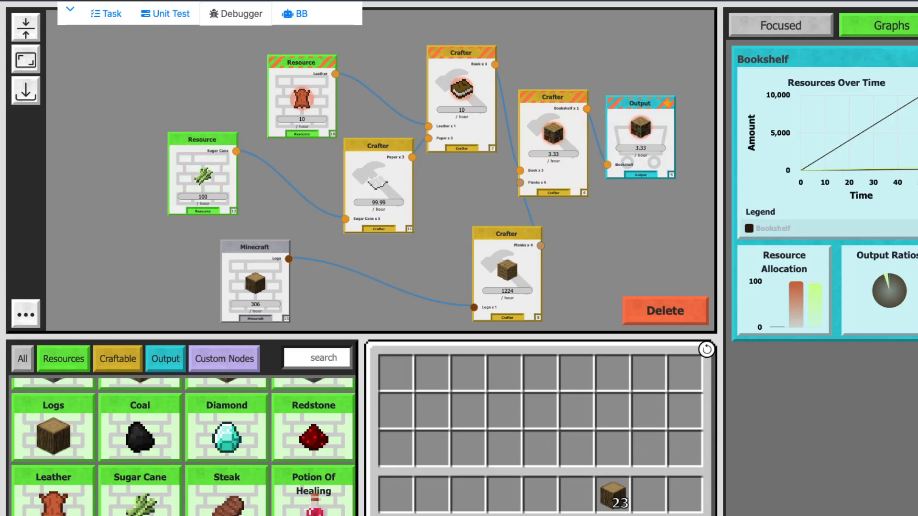
drag(364, 253, 282, 254)
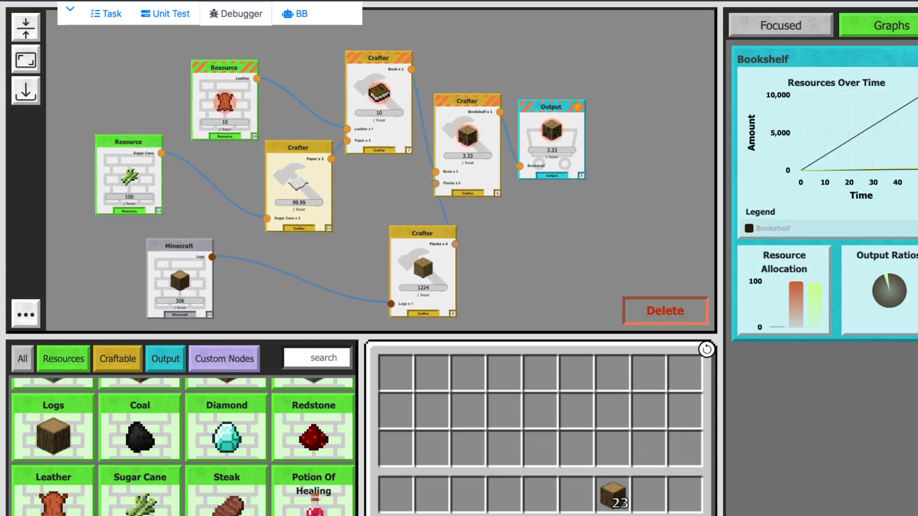
drag(299, 184, 283, 207)
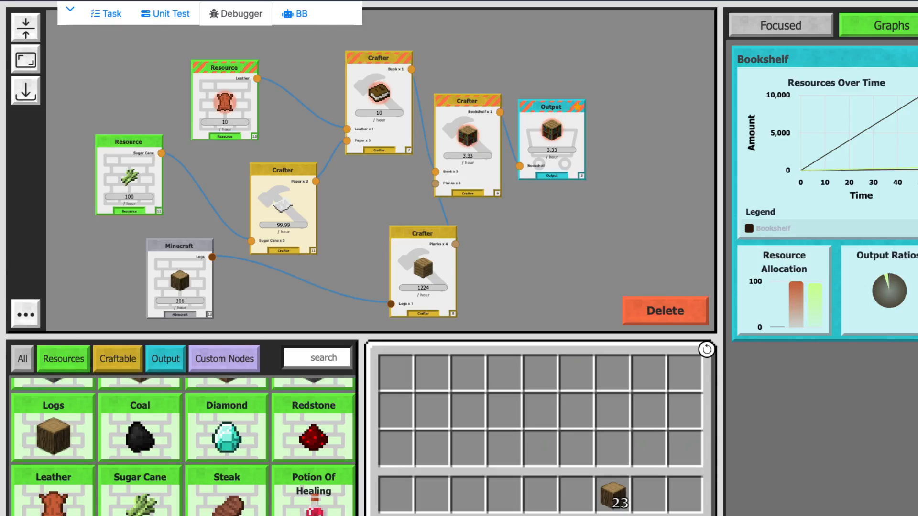
Step: Search the material explorer's resources for "suga", and clear the search again
scroll(184, 447, up, 1)
scroll(184, 447, down, 1)
text(suga)
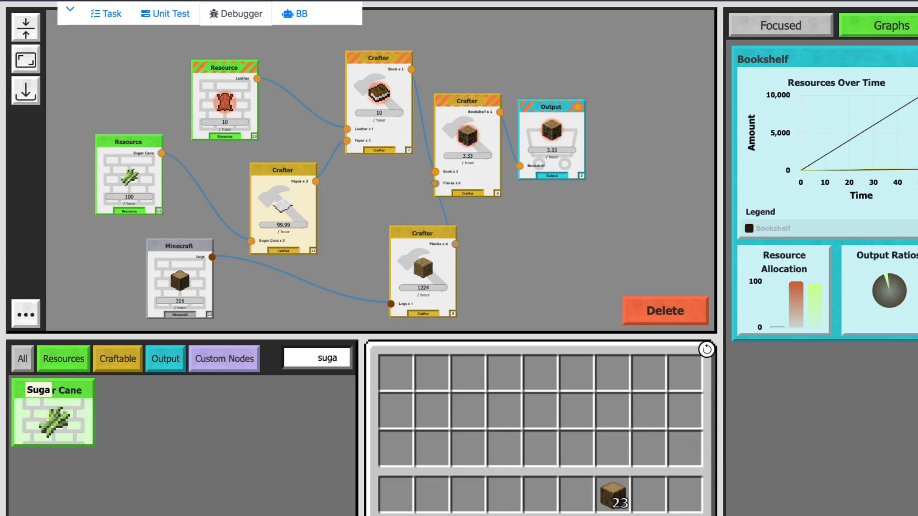
click(341, 358)
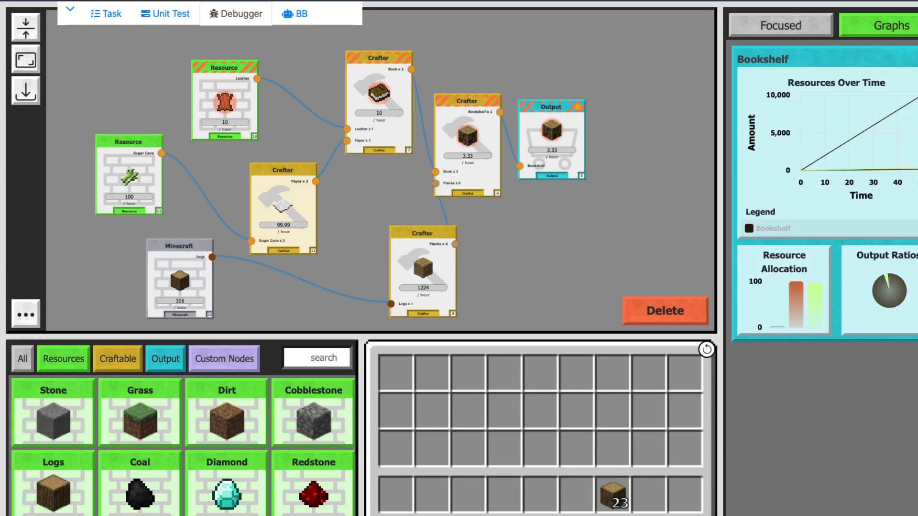
Step: Open the assigned task list and review the requirements of Tasks 1 to 4
click(70, 9)
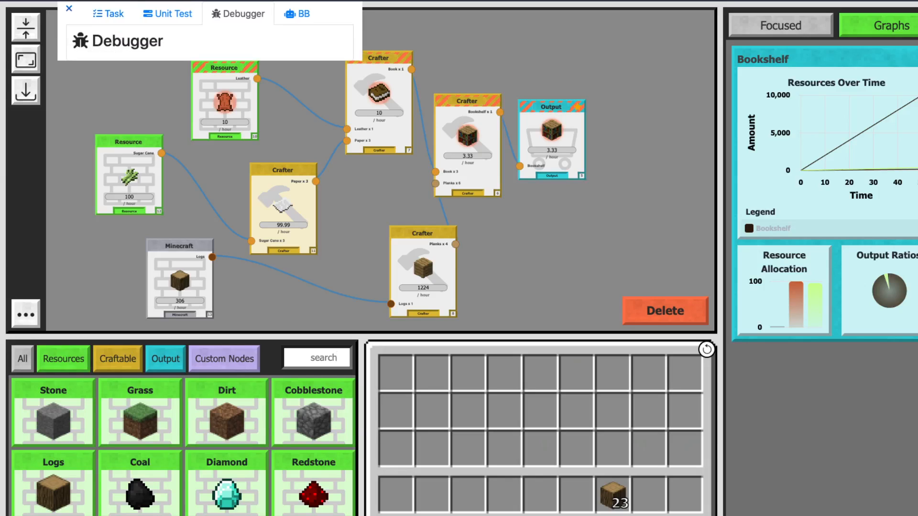
click(108, 13)
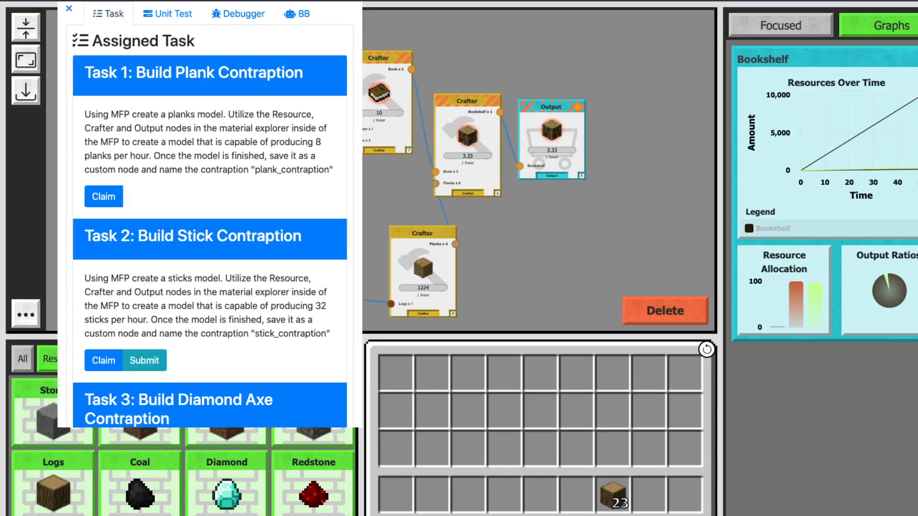
scroll(209, 225, down, 7)
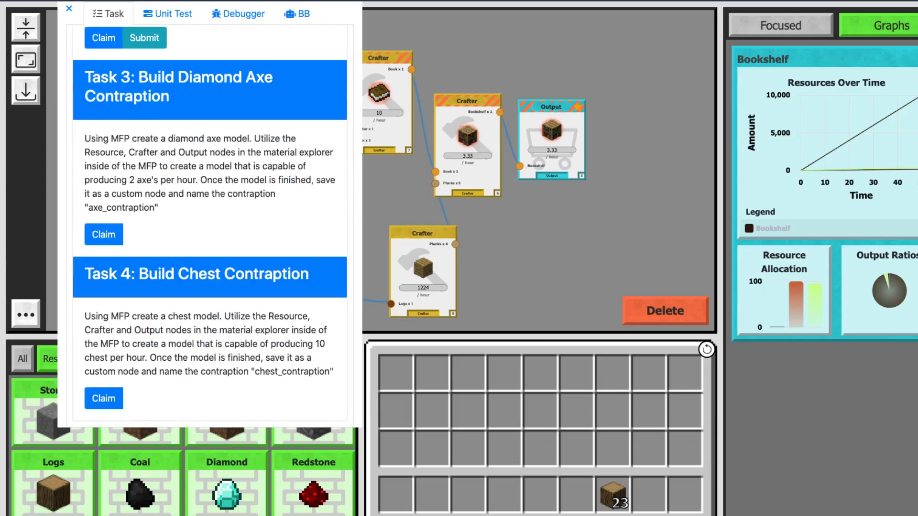
scroll(209, 225, up, 3)
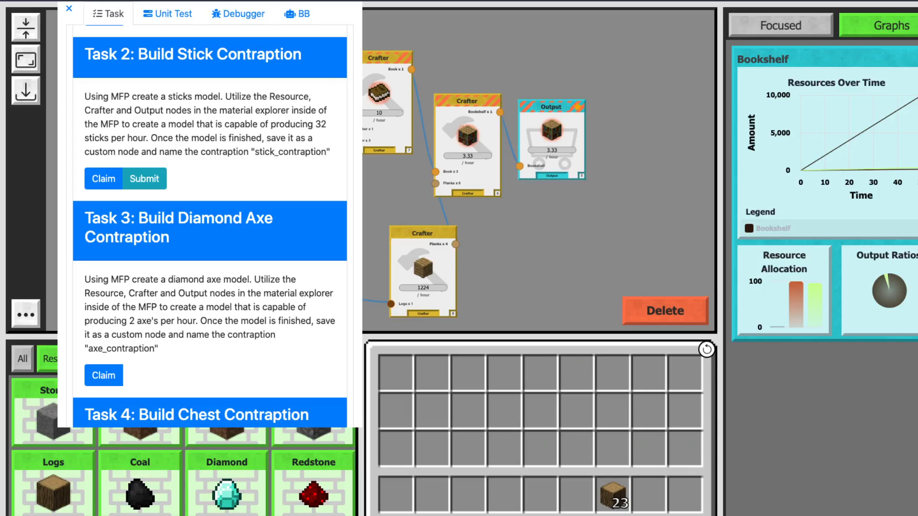
scroll(210, 225, up, 3)
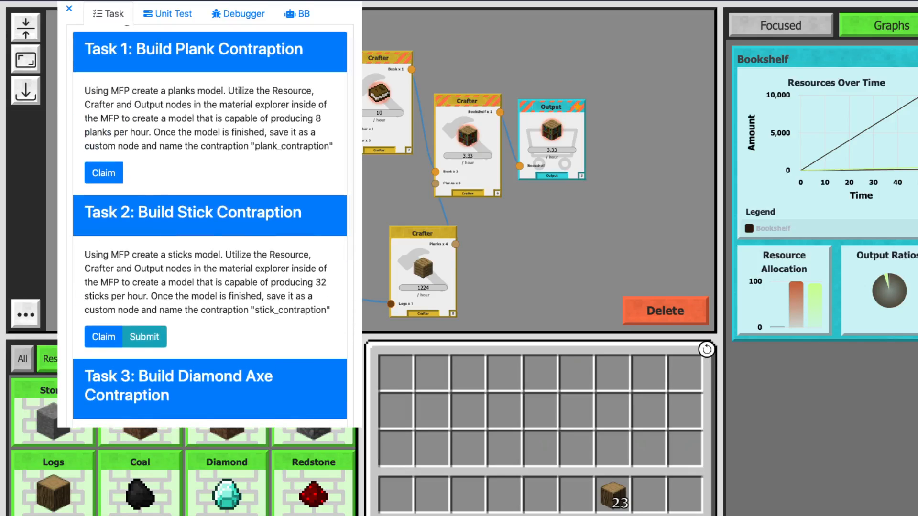
Step: Run the Task 2 unit test on the current model and examine the errors listed in the Debugger
click(167, 14)
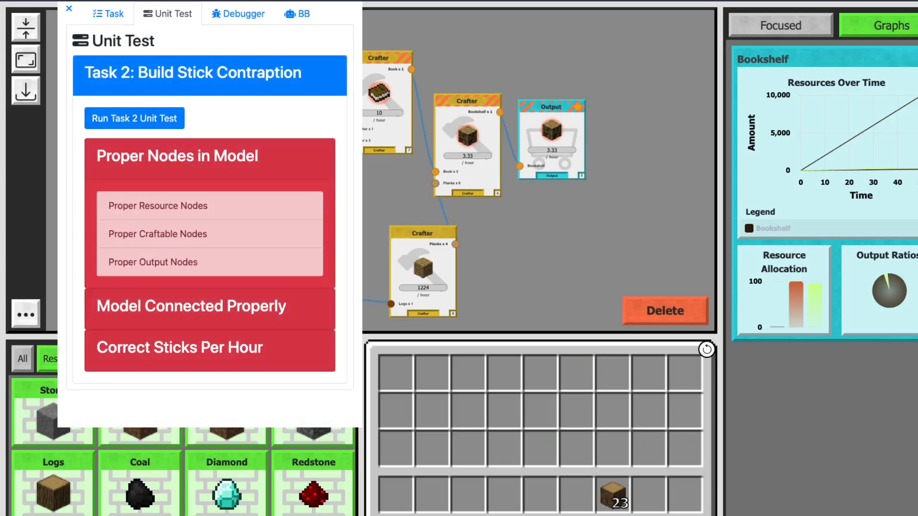
click(134, 119)
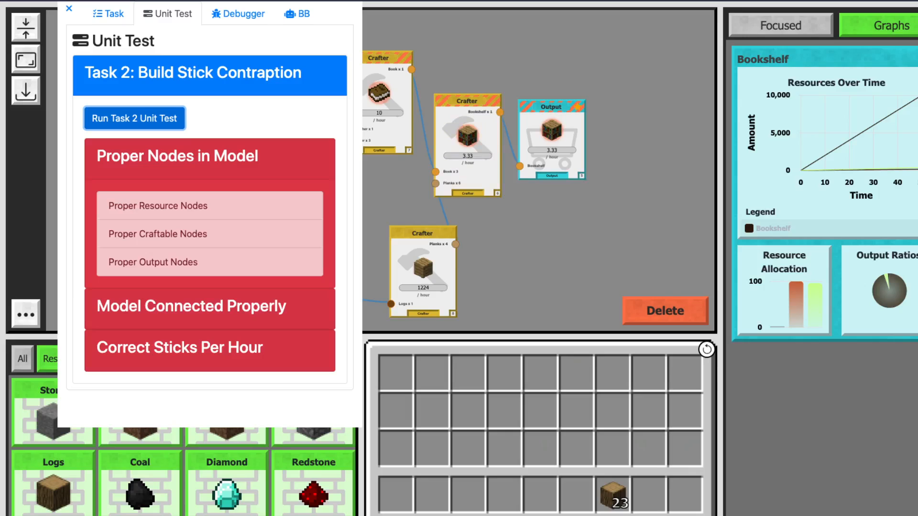
click(237, 13)
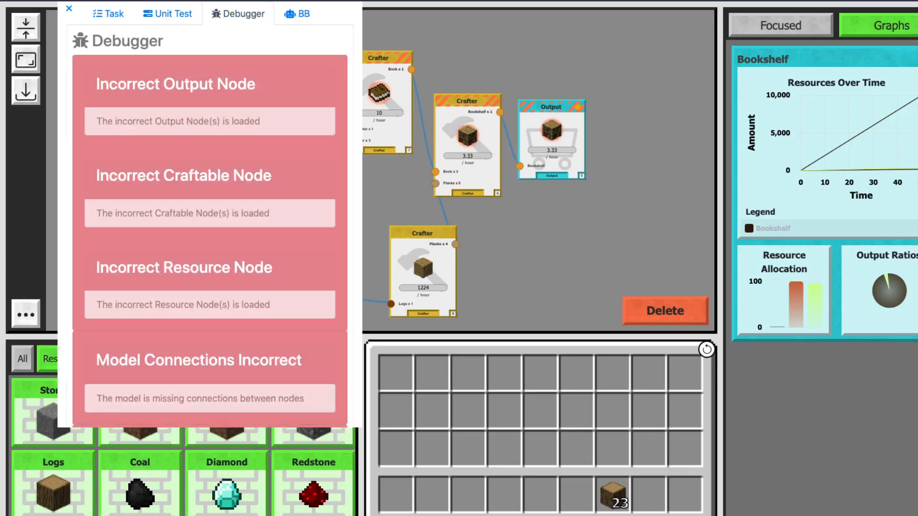
scroll(211, 239, down, 2)
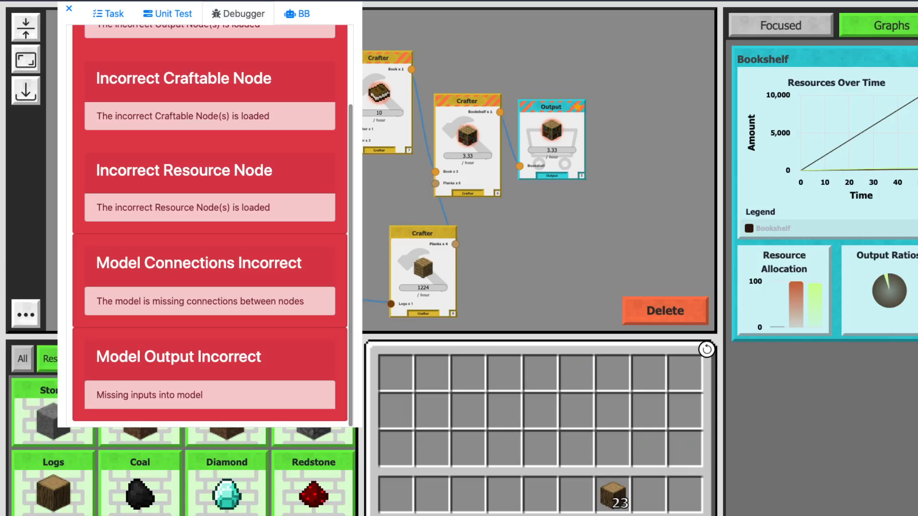
scroll(210, 239, up, 2)
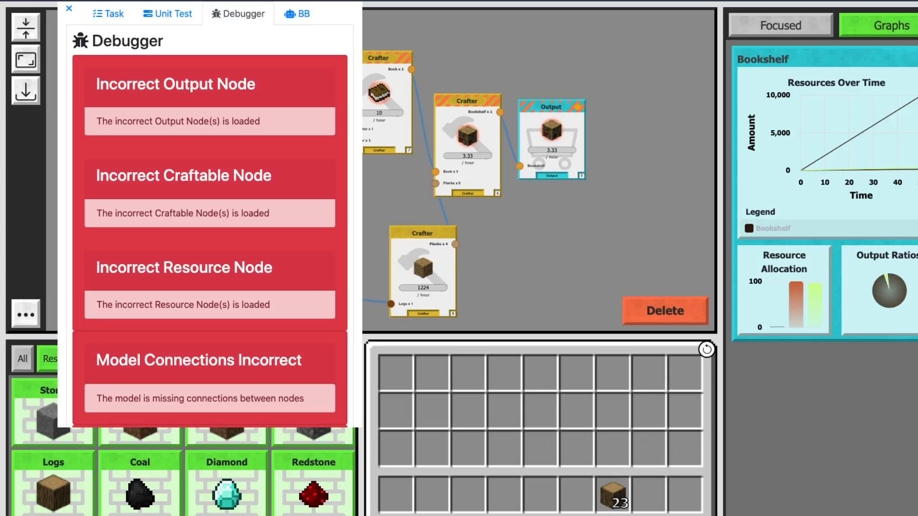
Step: Move the Bookshelf output node slightly farther from its crafter, and collapse the Debugger pane to reveal the whole model
drag(552, 120, 573, 122)
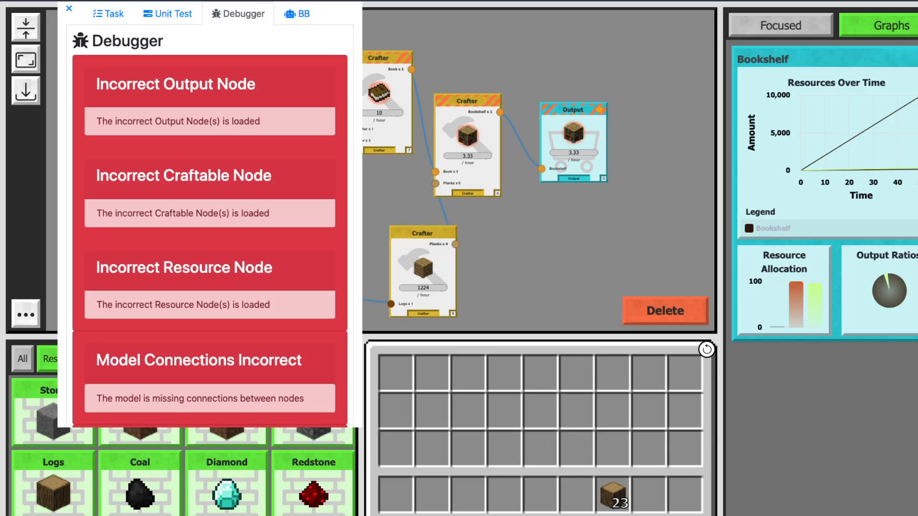
scroll(209, 225, down, 3)
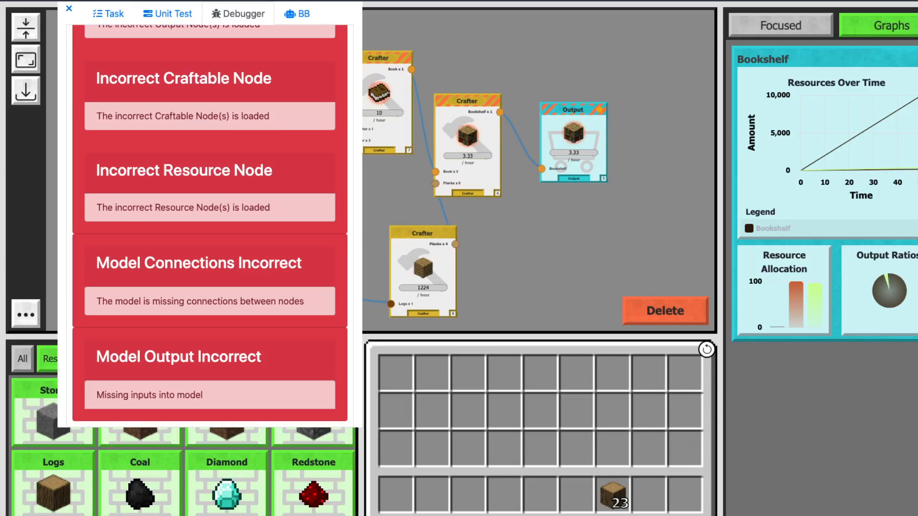
click(69, 8)
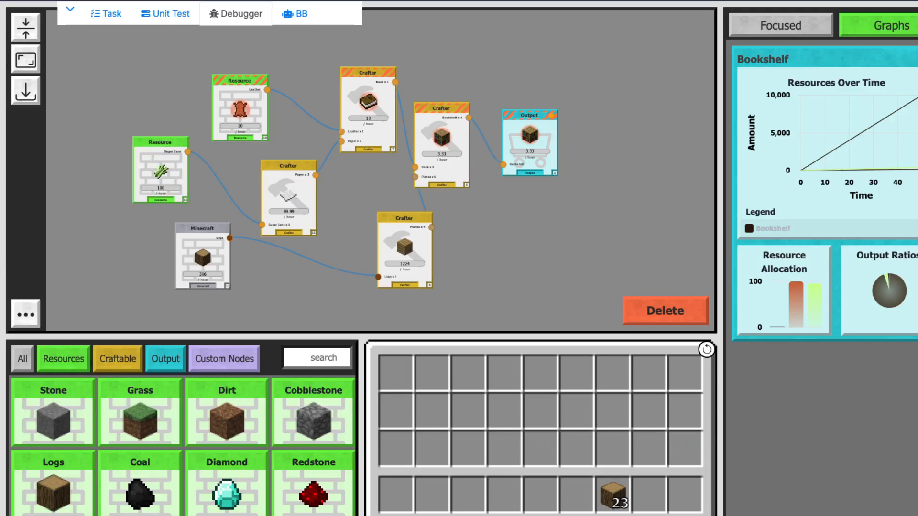
scroll(121, 95, up, 2)
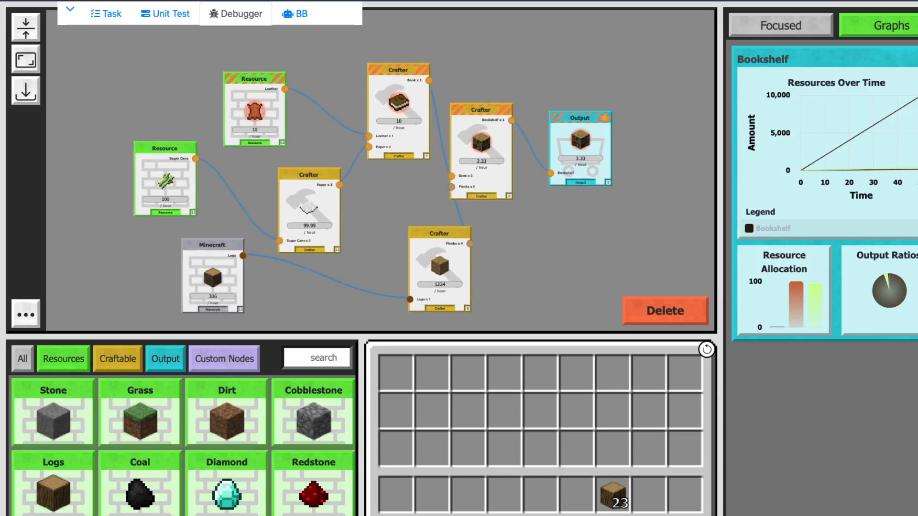